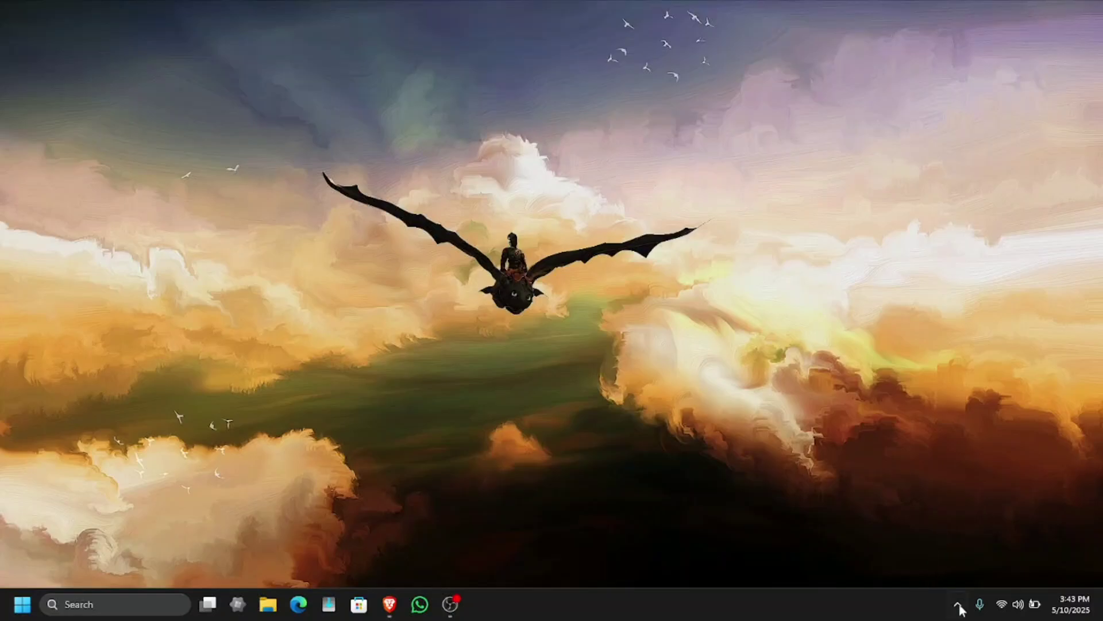
# - Open Sunshine's web interface past the certificate warning, sign in as sunshine with the account password, look over the home page and close it
pyautogui.click(962, 608)
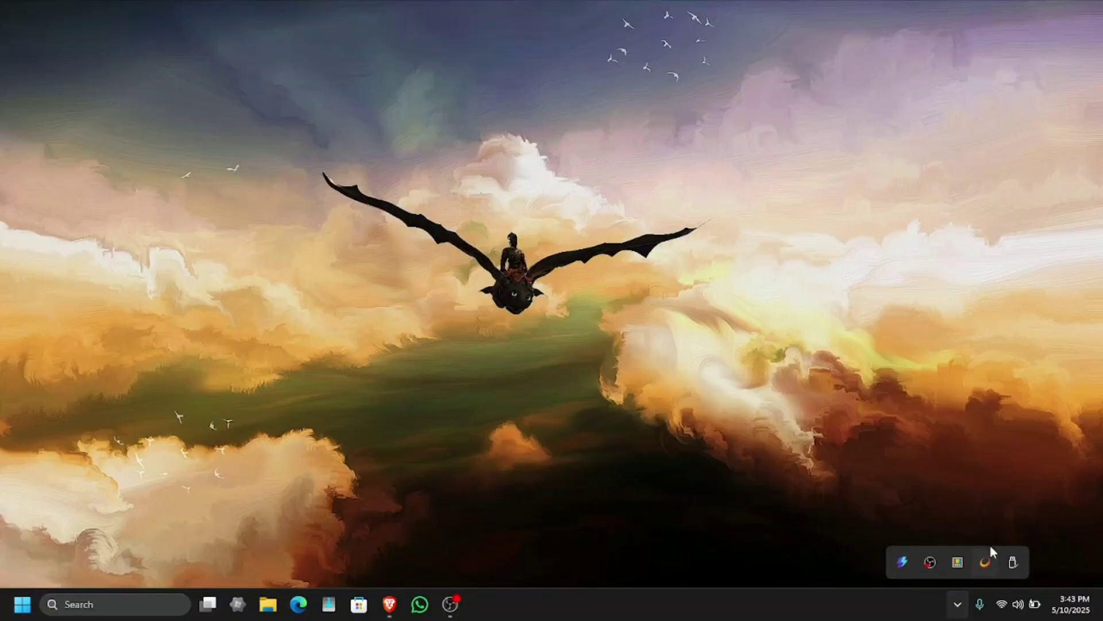
pyautogui.rightClick(985, 567)
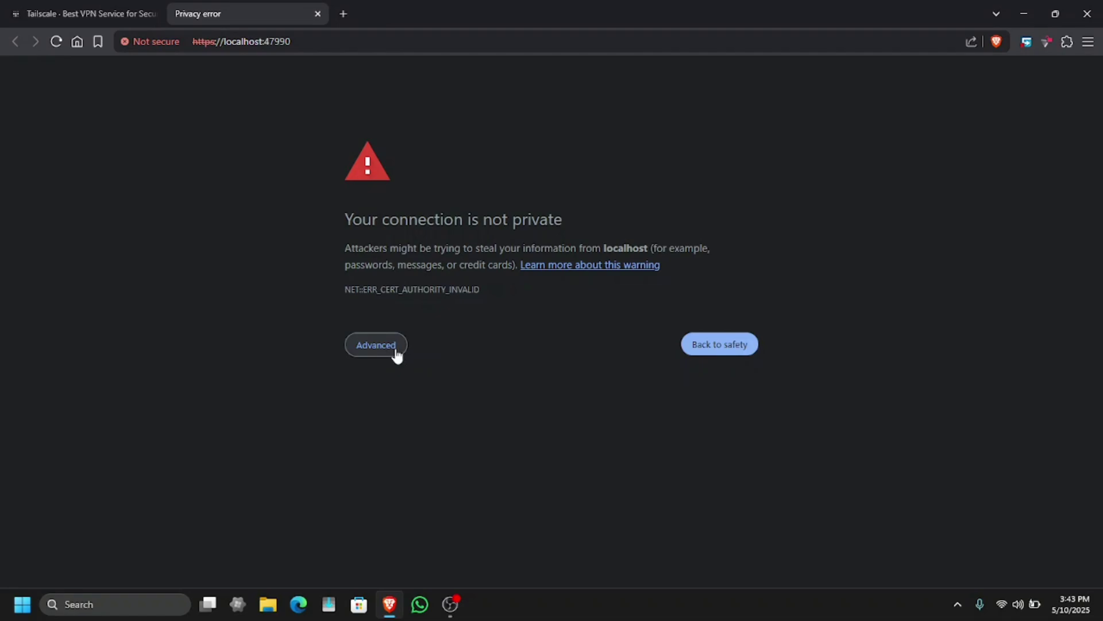
pyautogui.click(386, 349)
pyautogui.click(420, 455)
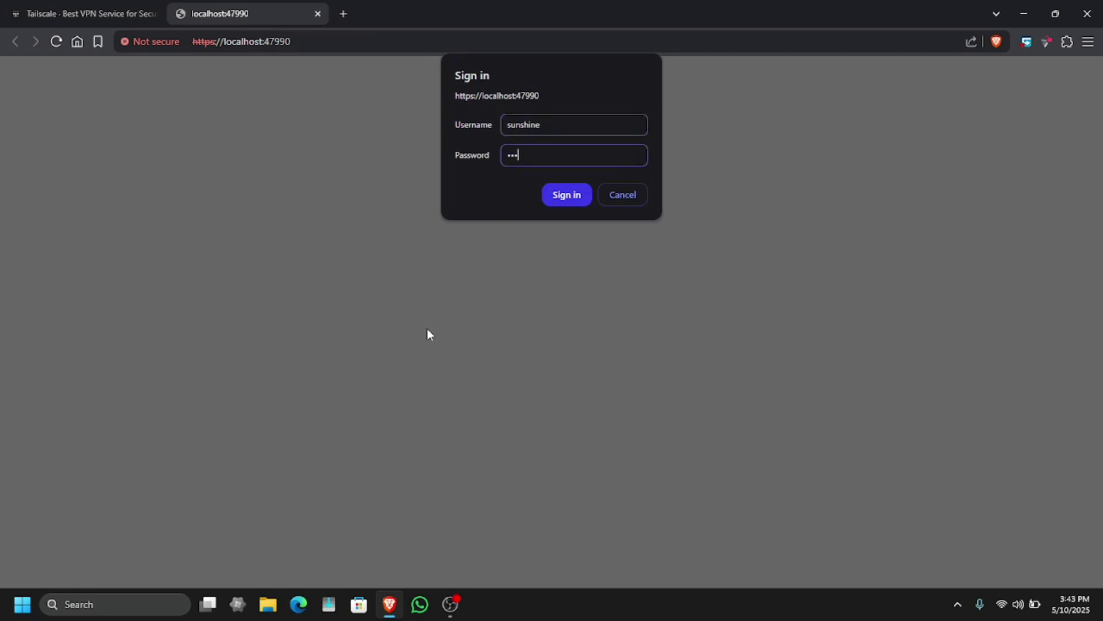
pyautogui.press('Return')
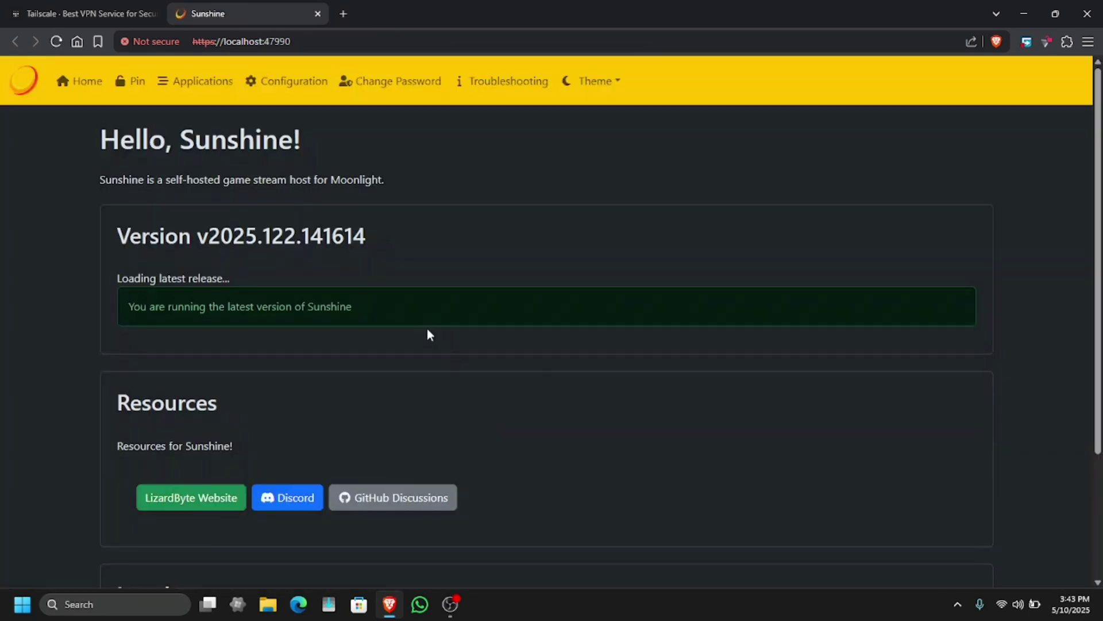
pyautogui.scroll(-3, 332, 299)
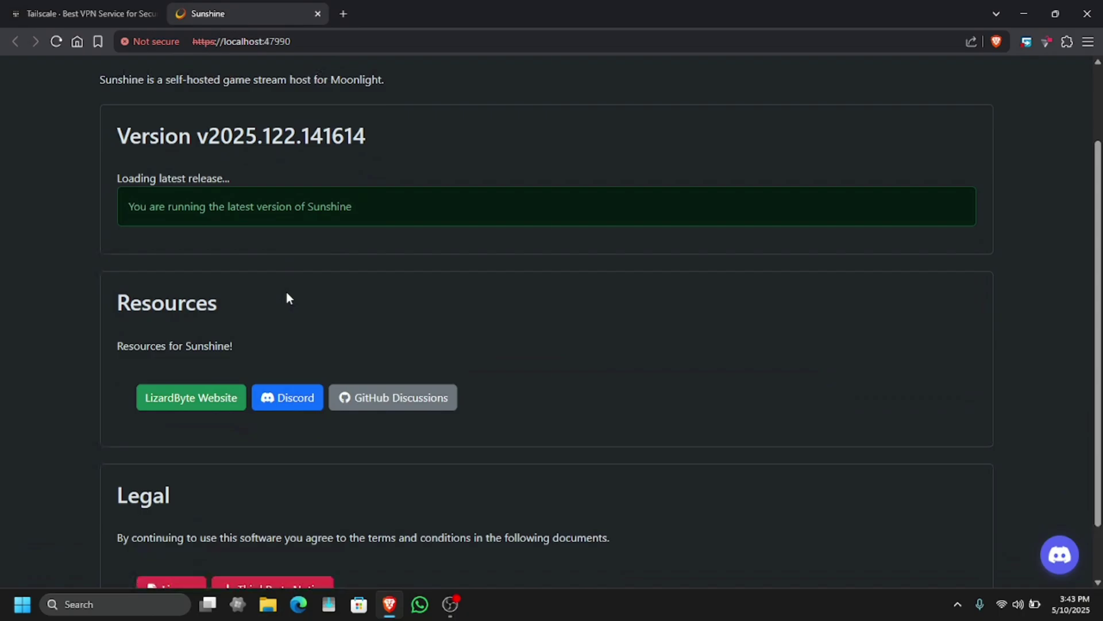
pyautogui.scroll(3, 289, 297)
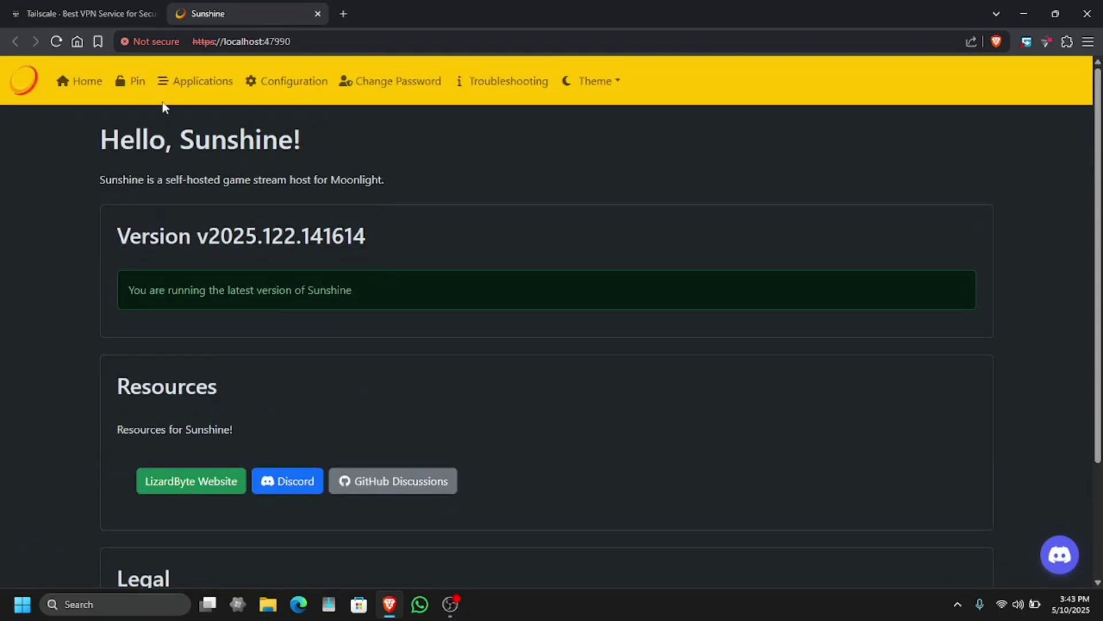
pyautogui.click(320, 15)
pyautogui.click(249, 43)
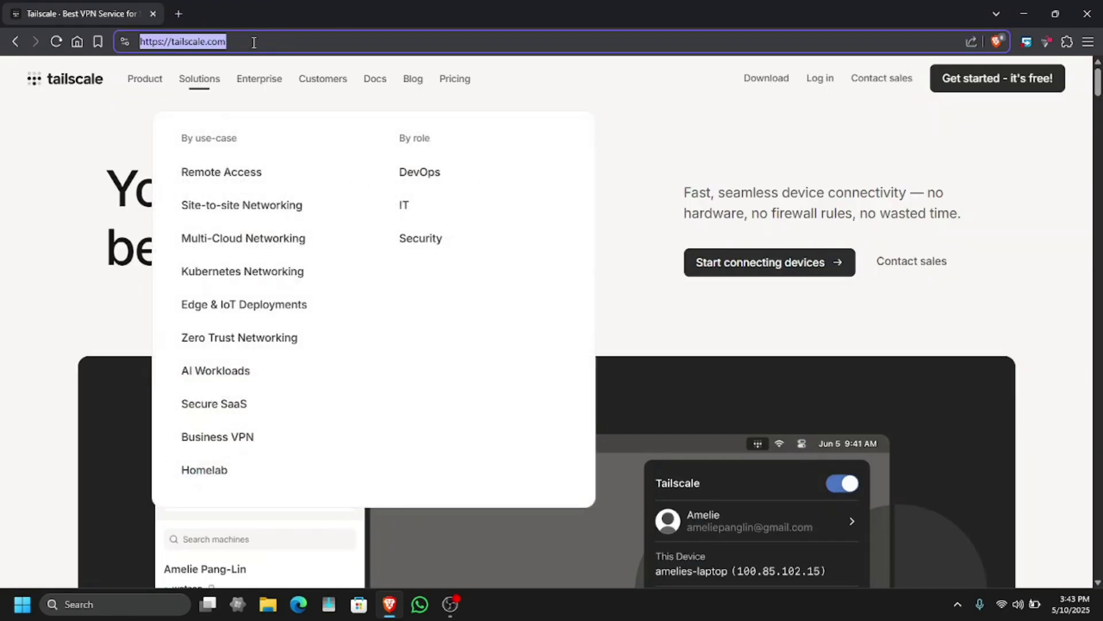
pyautogui.click(63, 236)
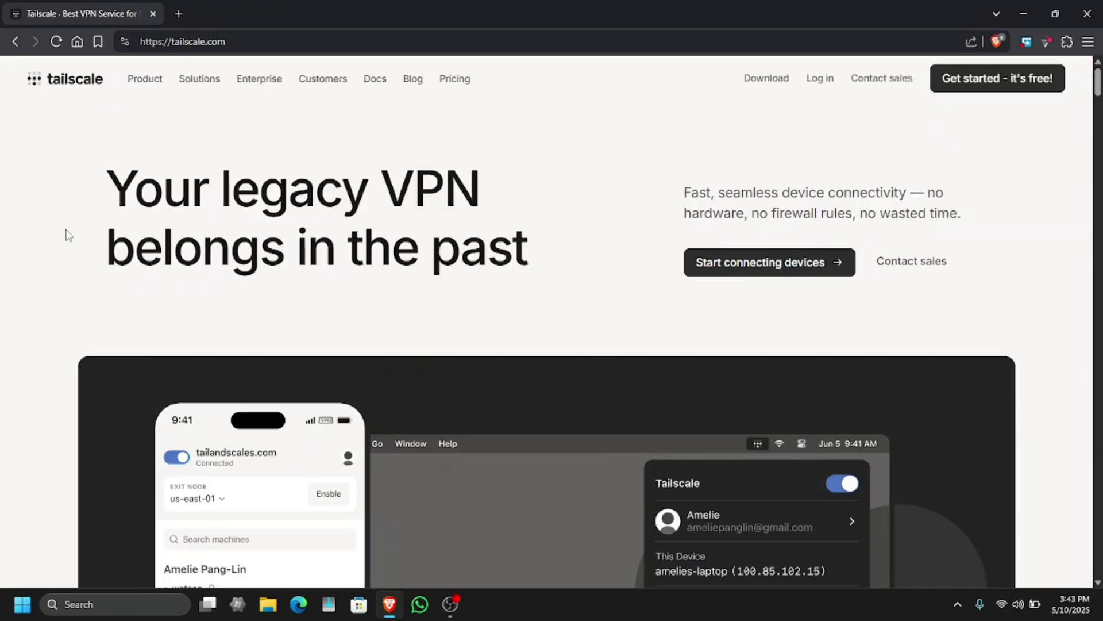
pyautogui.tripleClick(316, 199)
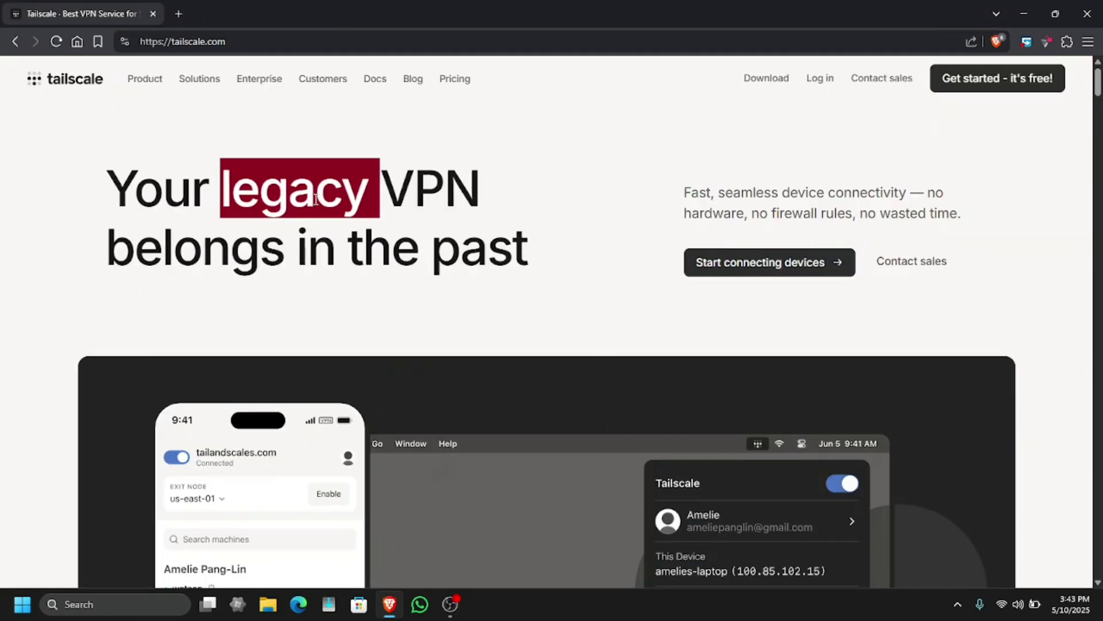
pyautogui.doubleClick(372, 45)
pyautogui.click(479, 161)
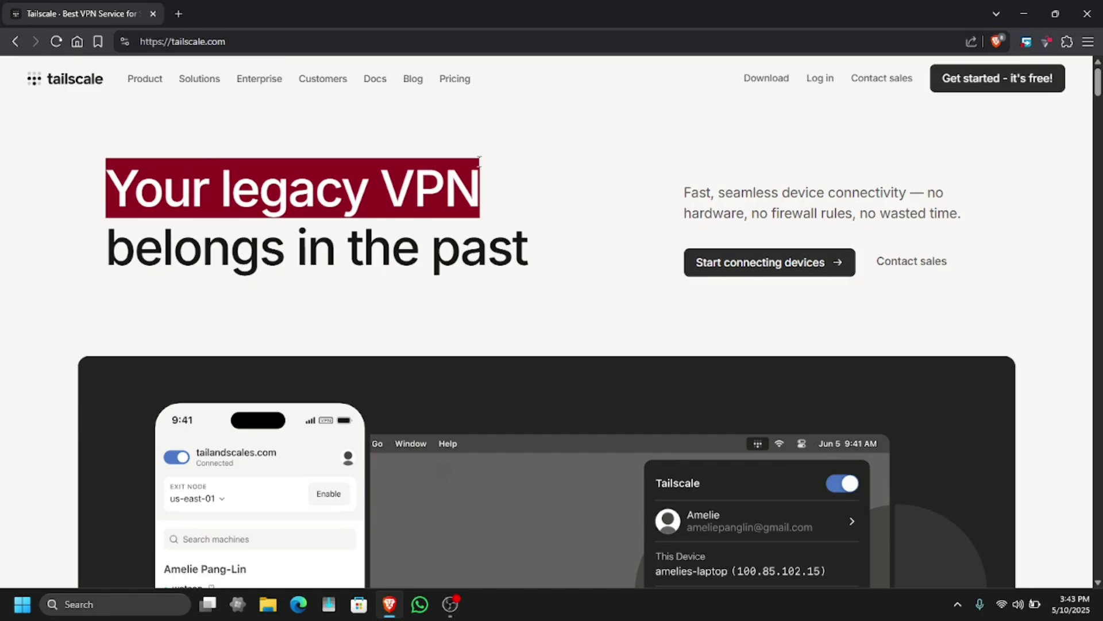
# - Download the Windows installer tailscale-setup-1.82.5.exe from the Tailscale site into Downloads and launch it
pyautogui.click(763, 83)
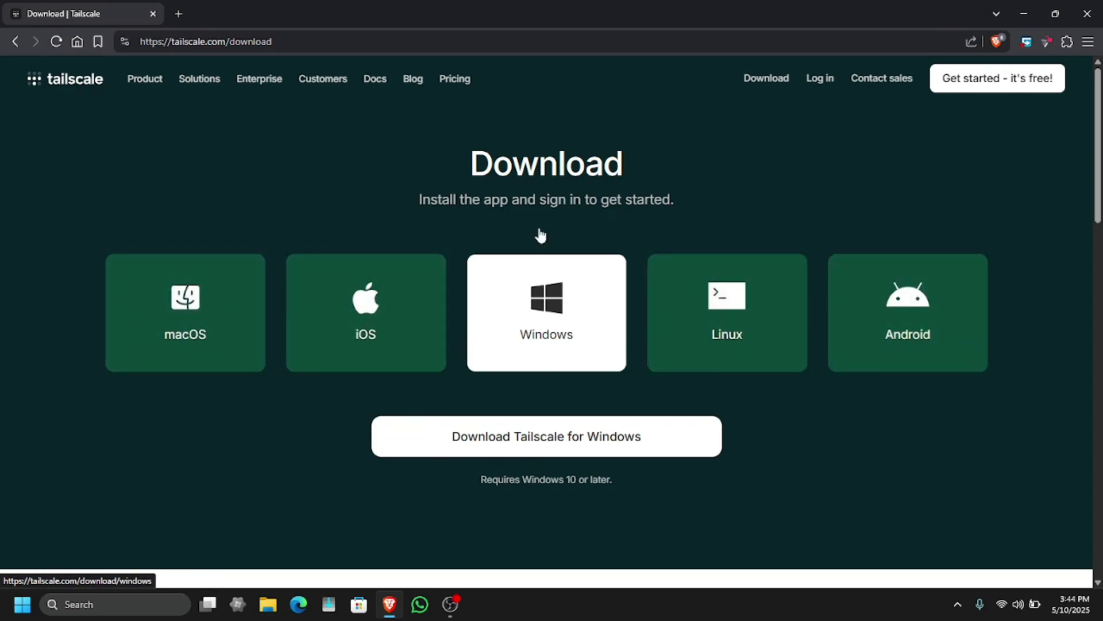
pyautogui.click(555, 435)
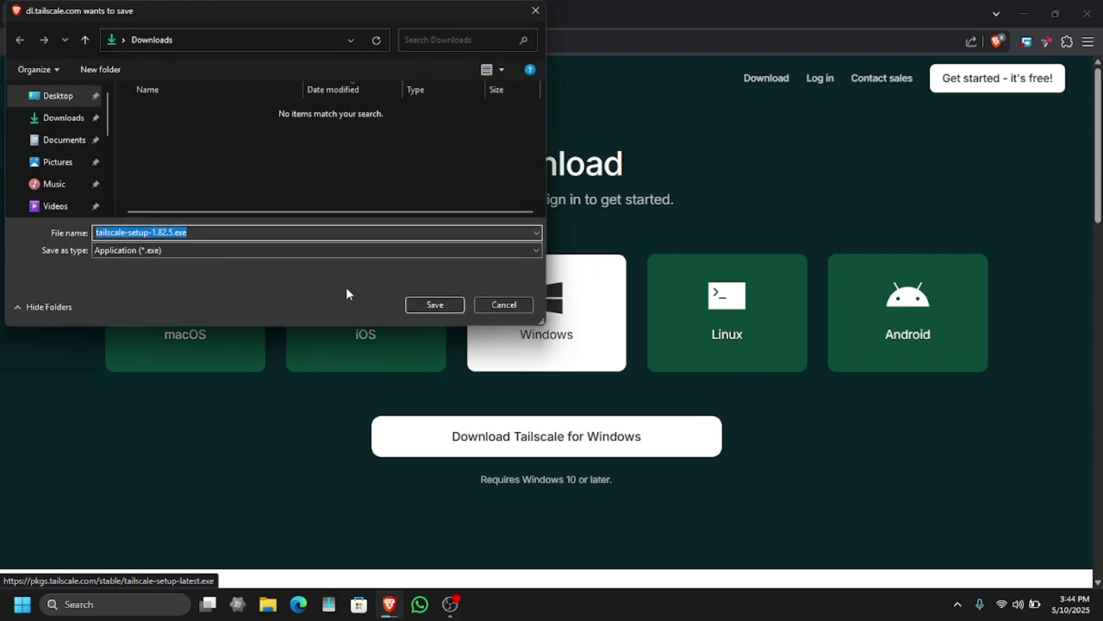
pyautogui.click(435, 305)
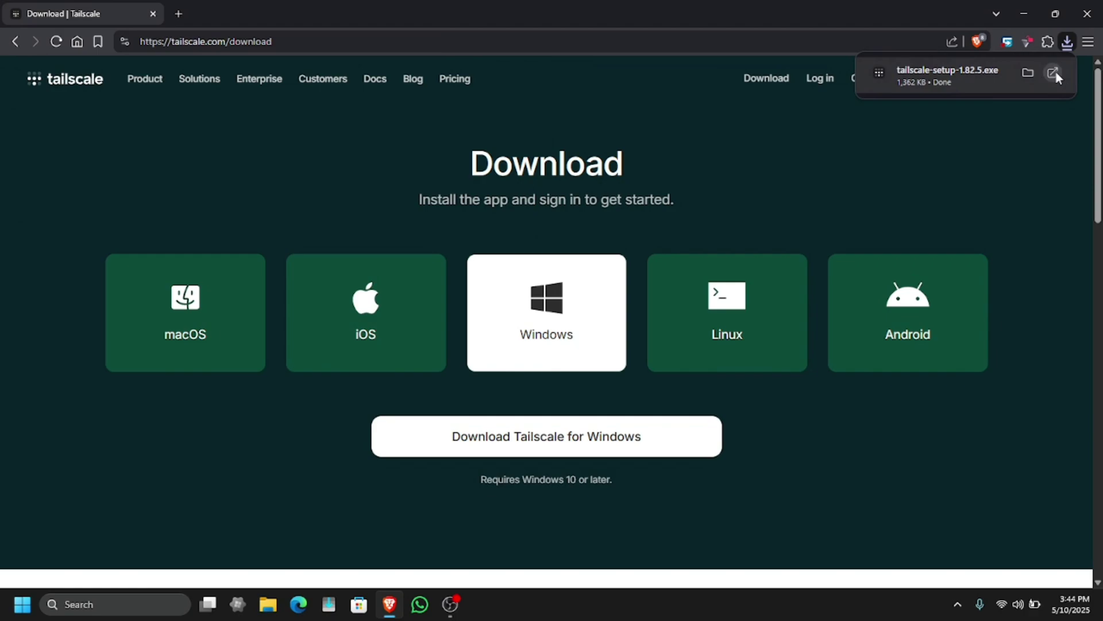
pyautogui.click(1056, 73)
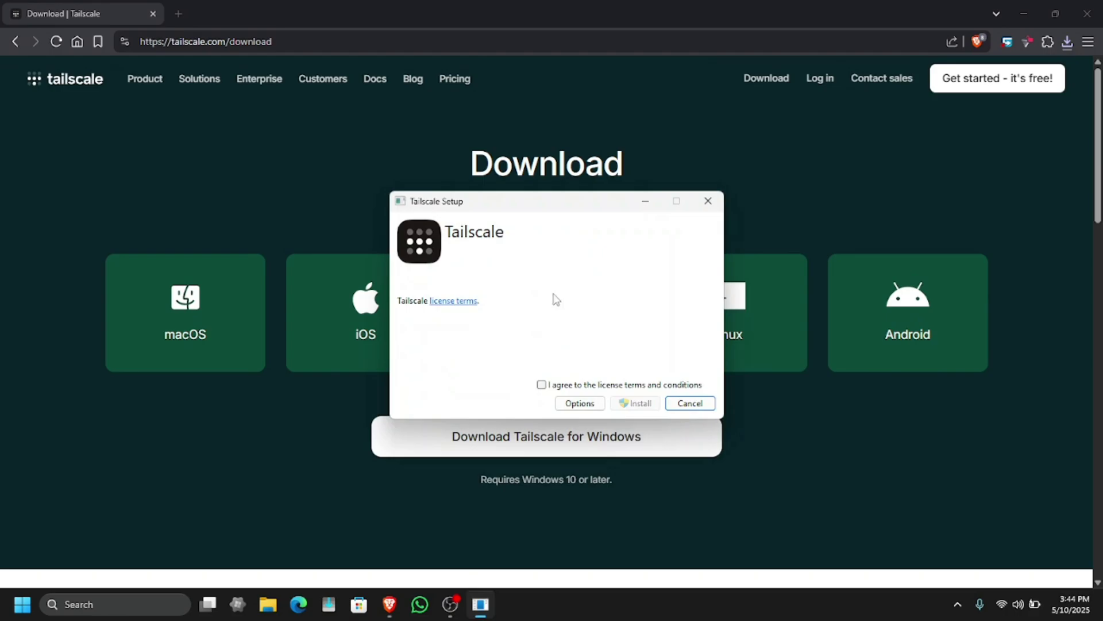
# - Accept the license terms, install Tailscale, and get started from its welcome window
pyautogui.click(542, 385)
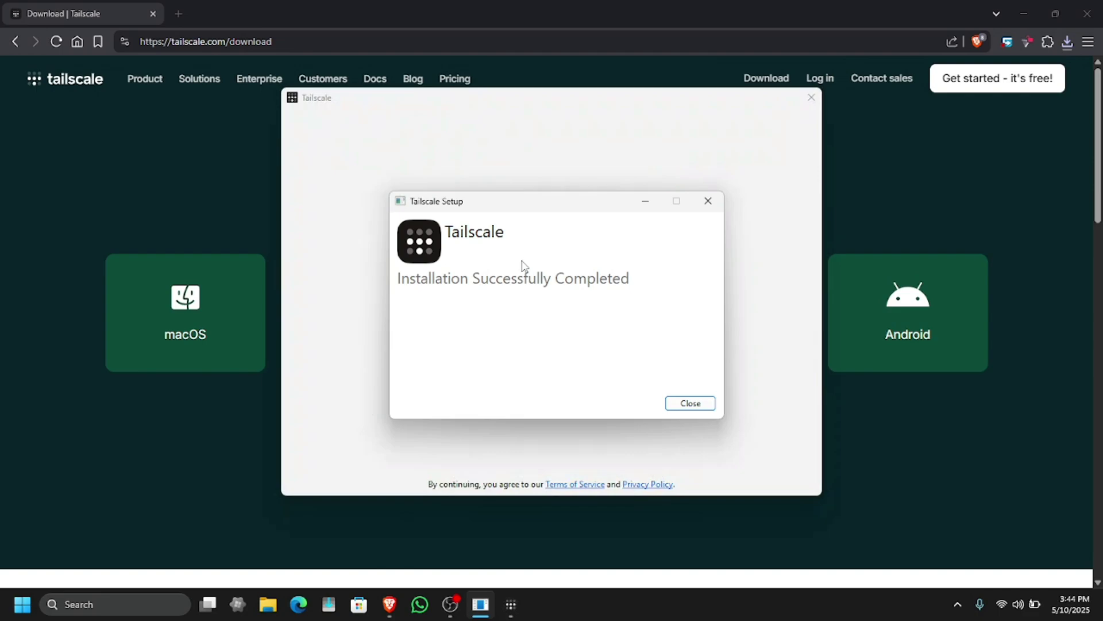
pyautogui.click(678, 403)
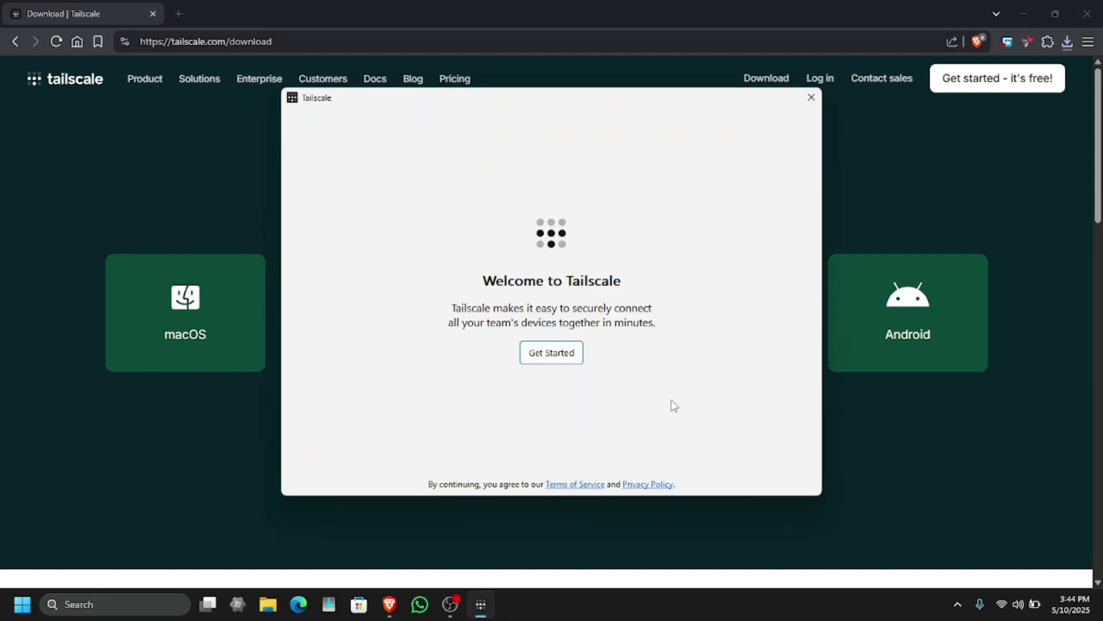
pyautogui.click(563, 355)
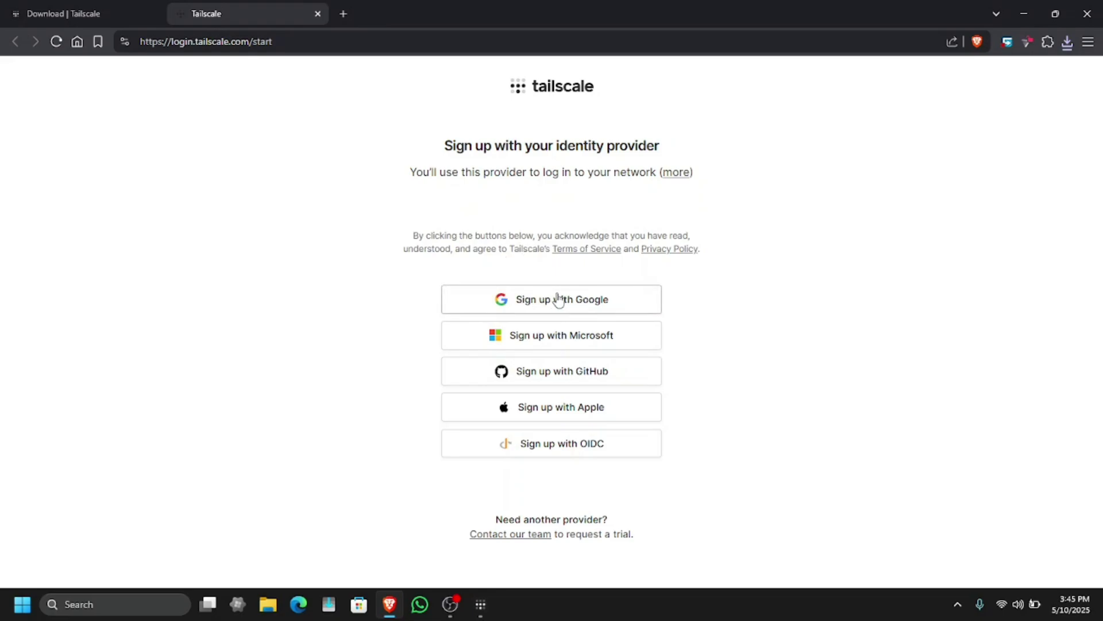
# - Sign up for Tailscale with Google, using the second listed account and approving the sign-in
pyautogui.click(559, 299)
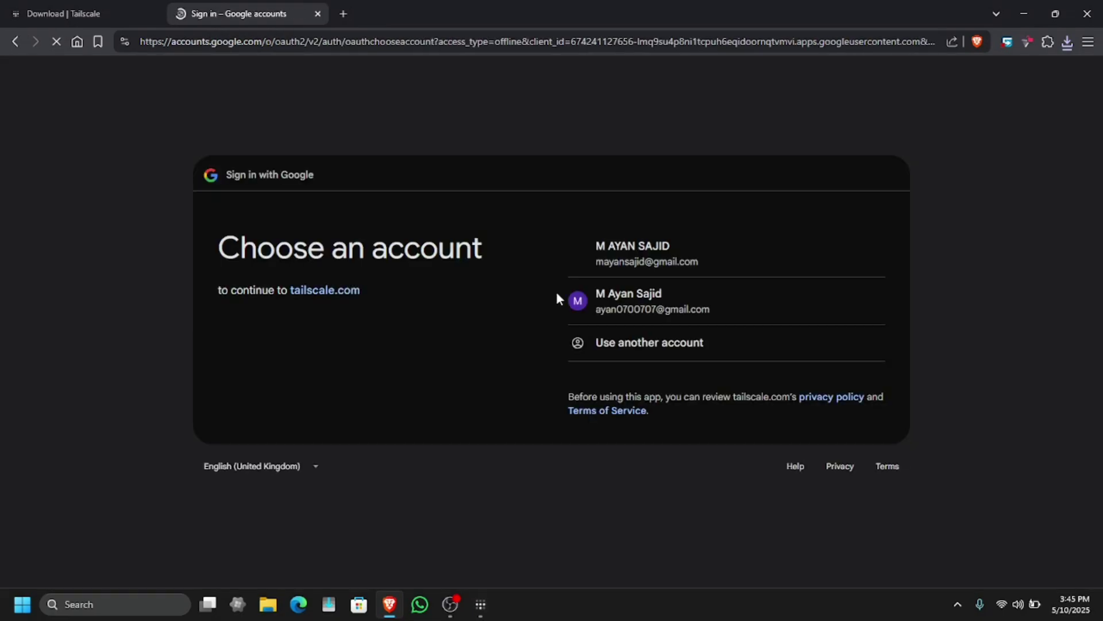
pyautogui.click(607, 302)
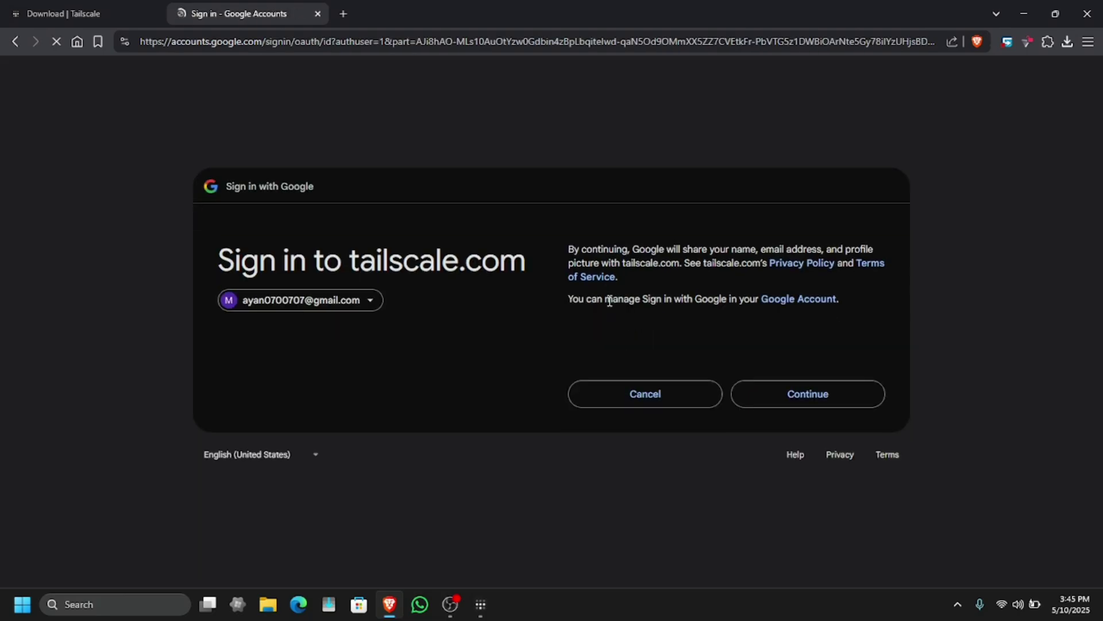
pyautogui.click(813, 384)
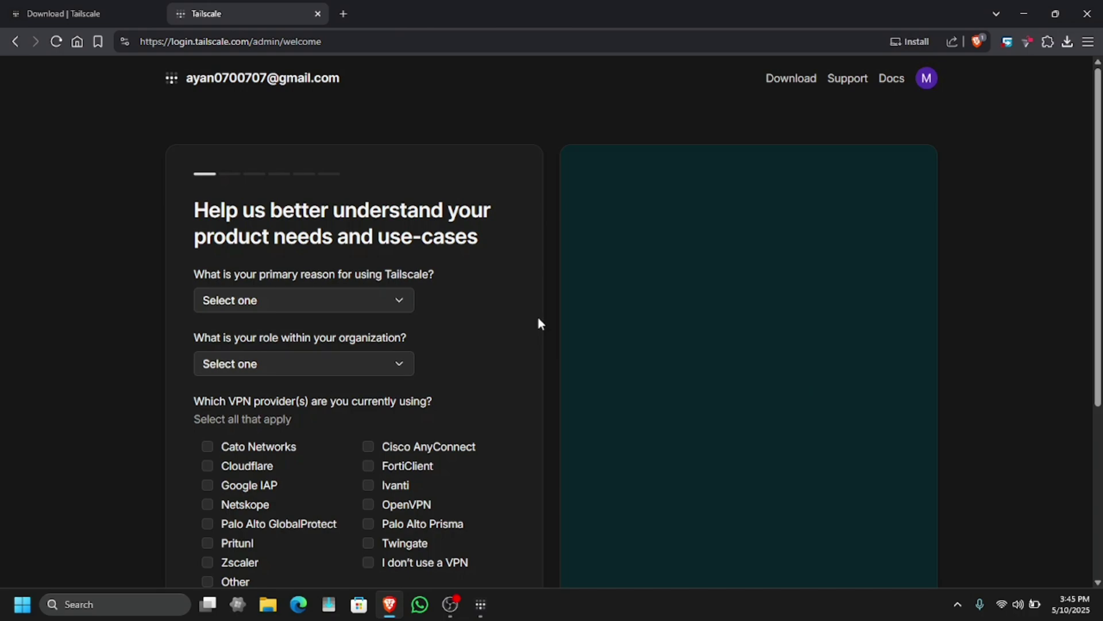
# - In the welcome survey, choose Personal or At-Home Use as the primary reason and Other as the role
pyautogui.scroll(-2, 538, 318)
pyautogui.scroll(2, 538, 319)
pyautogui.click(308, 307)
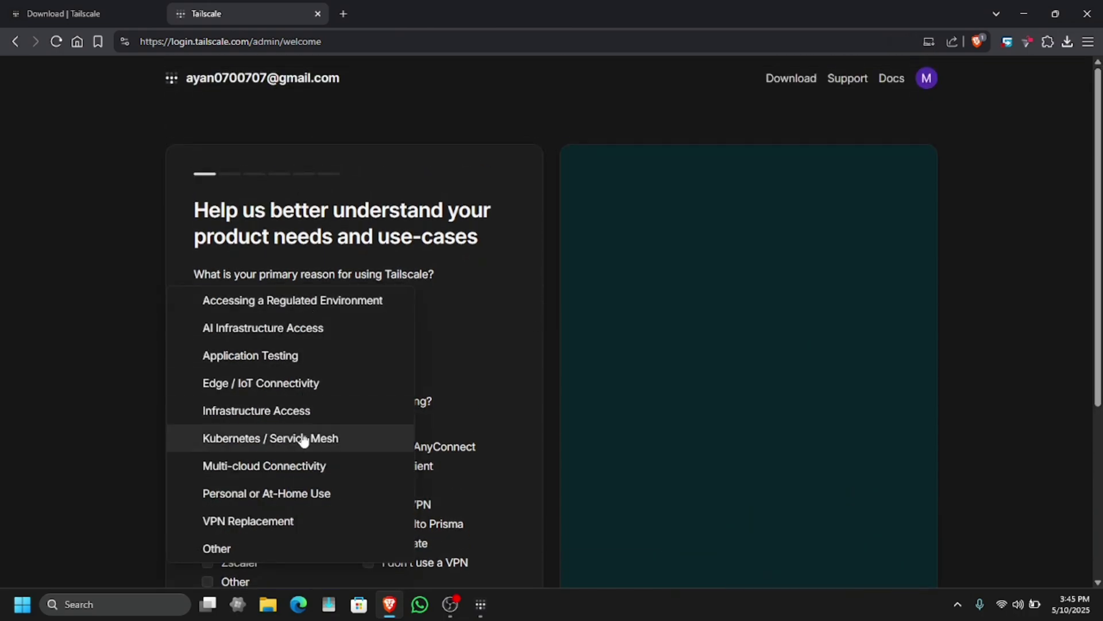
pyautogui.click(306, 495)
pyautogui.click(281, 359)
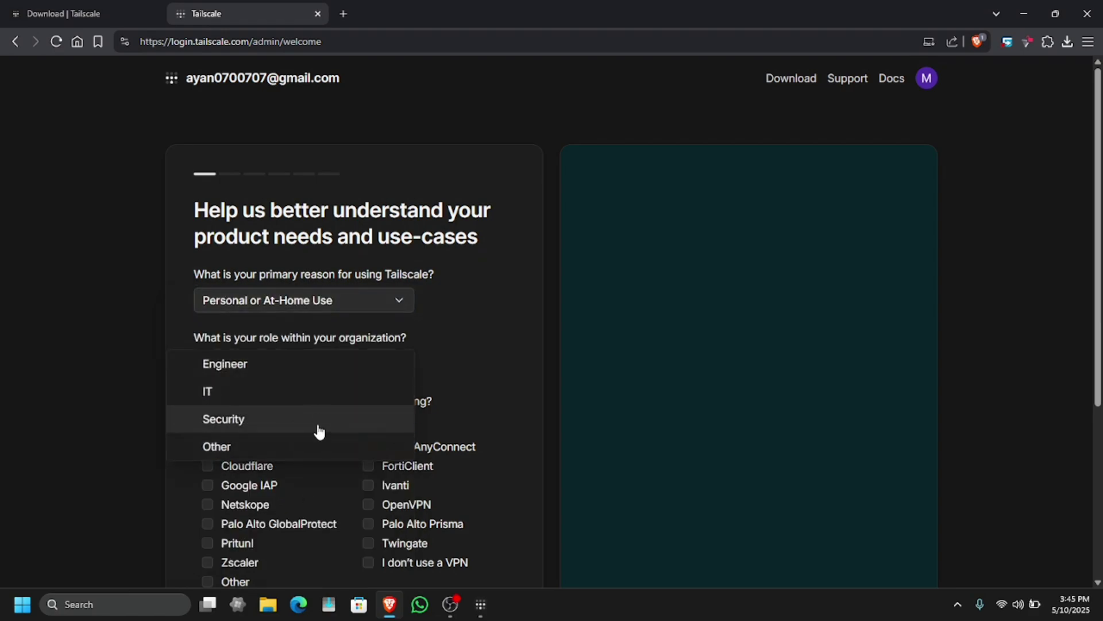
pyautogui.click(328, 448)
pyautogui.click(524, 349)
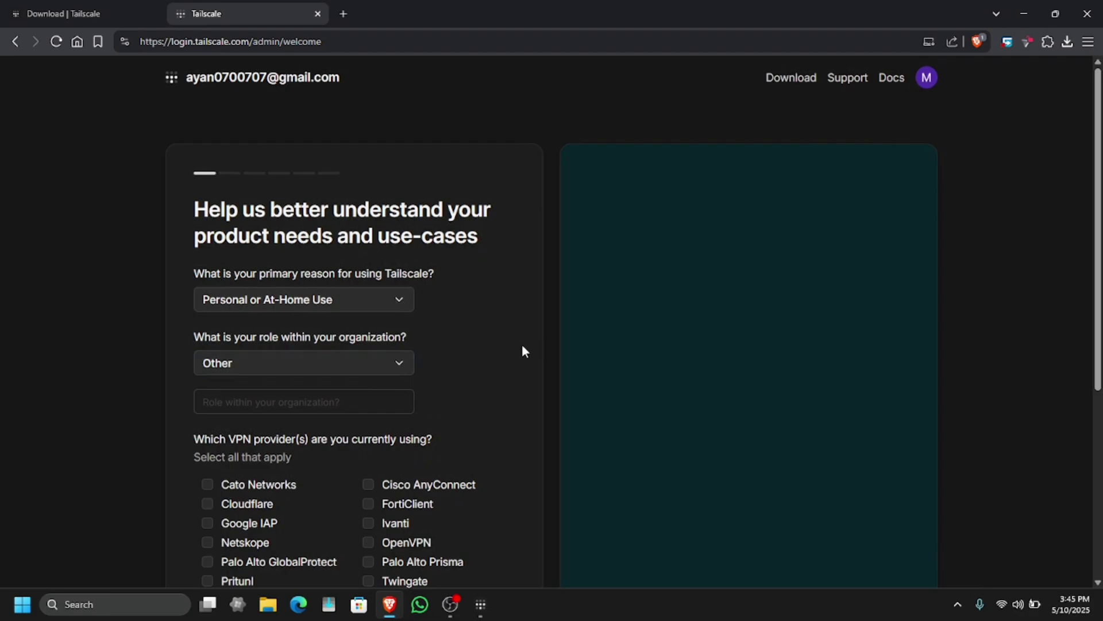
# - Answer YouTube for how Tailscale was found, select "I don't use a VPN", and proceed to adding the first device
pyautogui.scroll(-3, 524, 350)
pyautogui.scroll(-1, 444, 354)
pyautogui.scroll(-1, 441, 352)
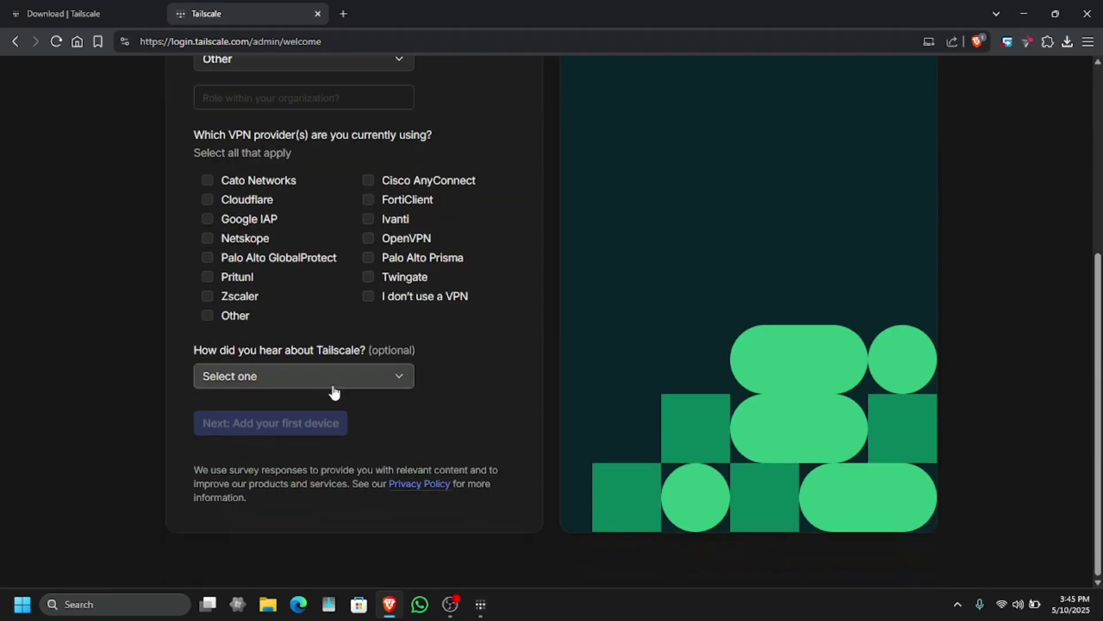
pyautogui.click(304, 384)
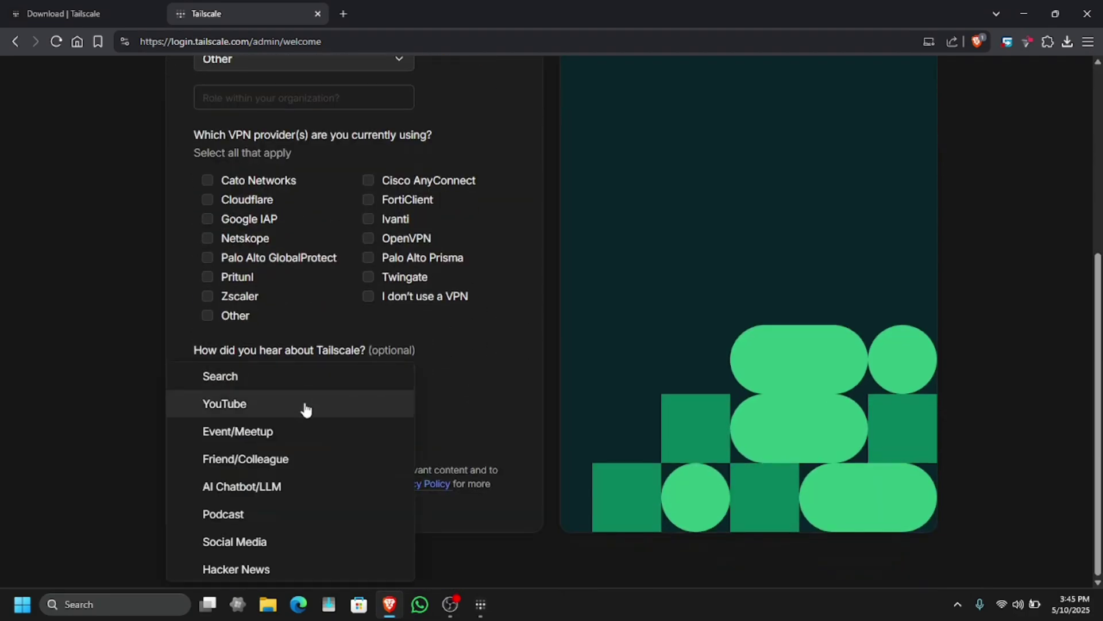
pyautogui.click(305, 404)
pyautogui.scroll(1, 298, 416)
pyautogui.scroll(1, 299, 418)
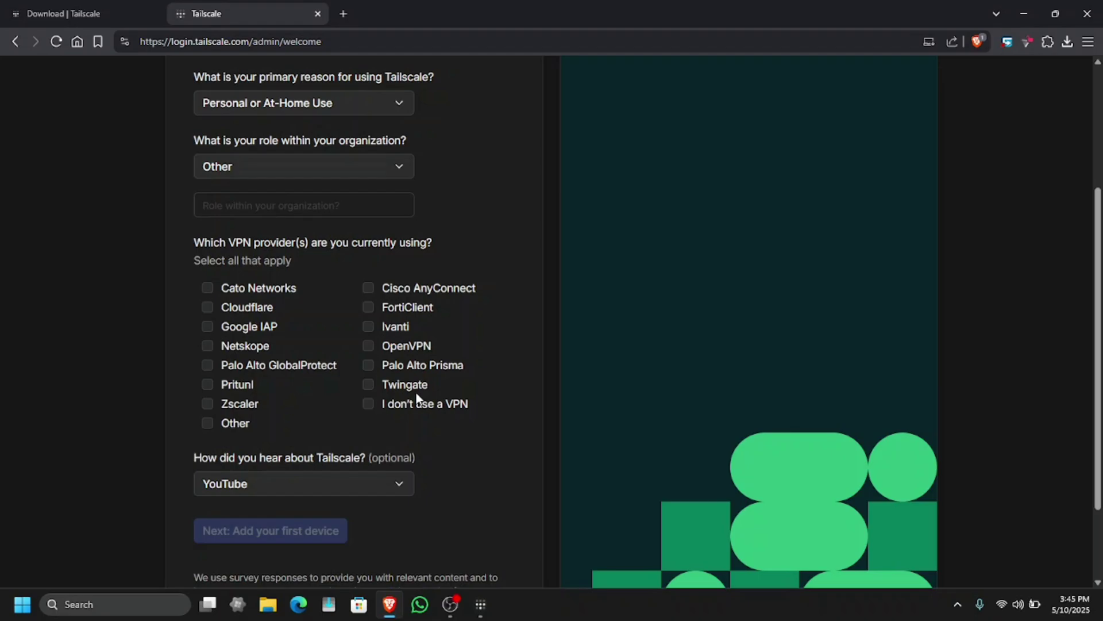
pyautogui.click(391, 406)
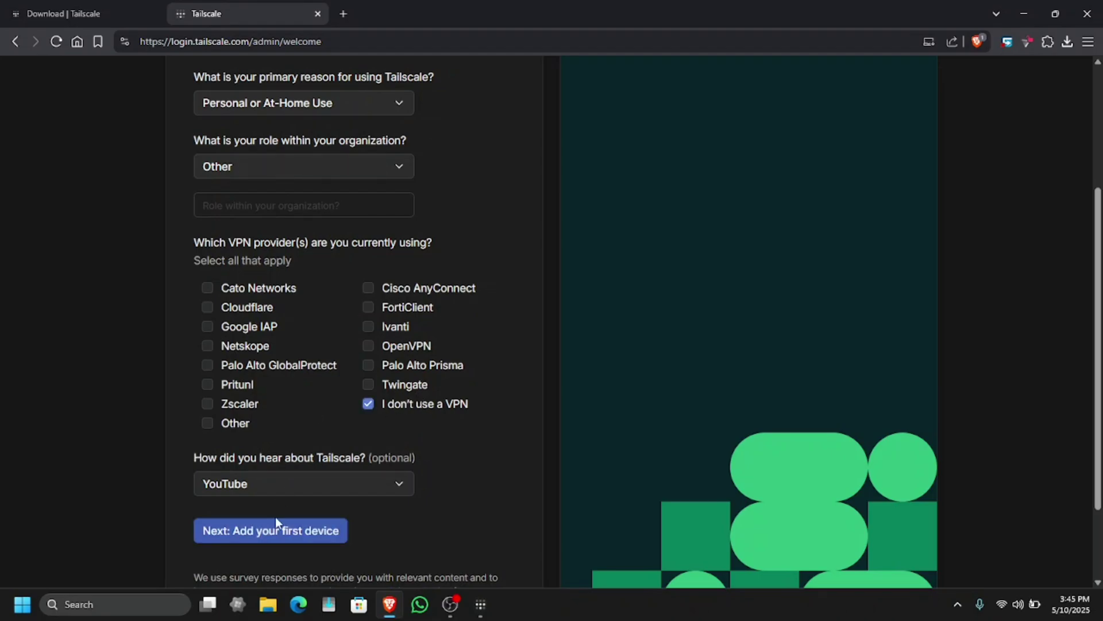
pyautogui.click(284, 529)
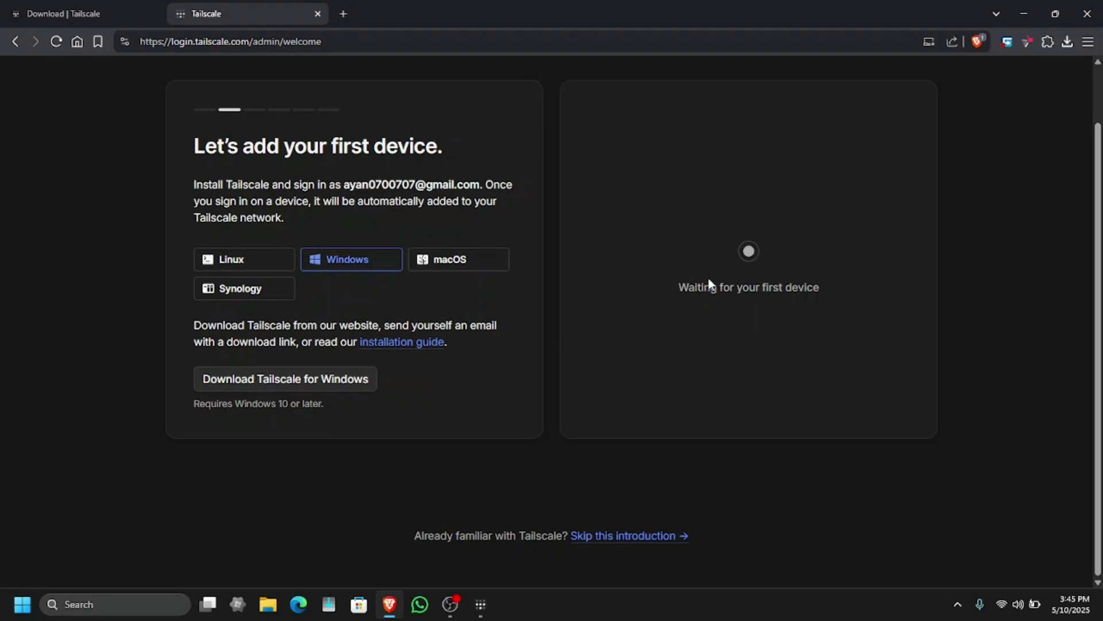
# - Sign in to the network from the Tailscale app, connect this computer to the tailnet, and close the setup window
pyautogui.scroll(1, 312, 269)
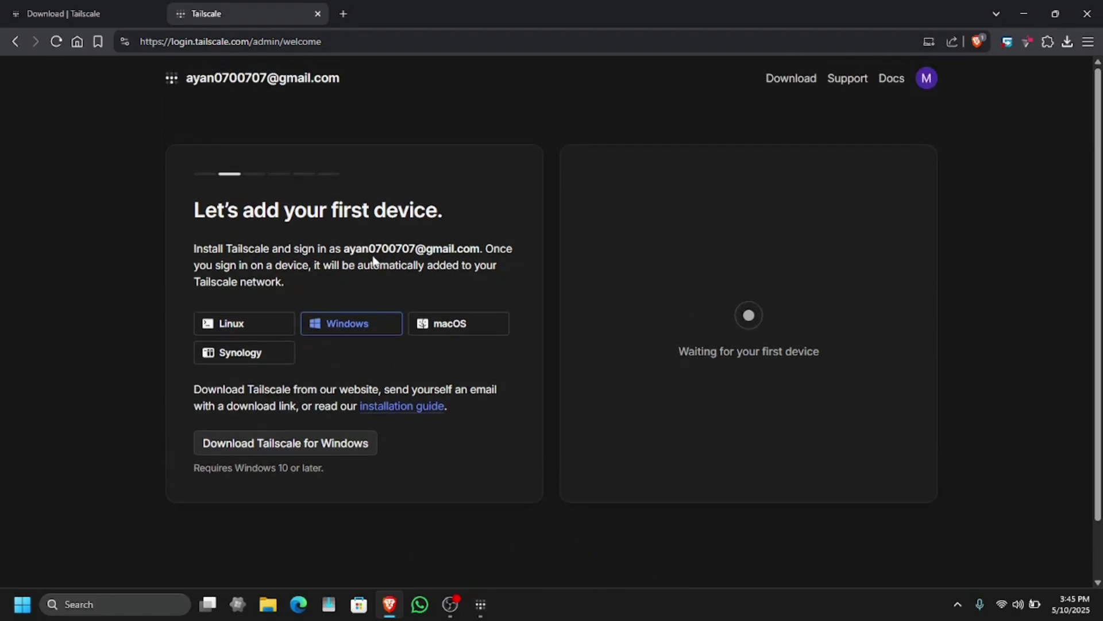
pyautogui.click(480, 604)
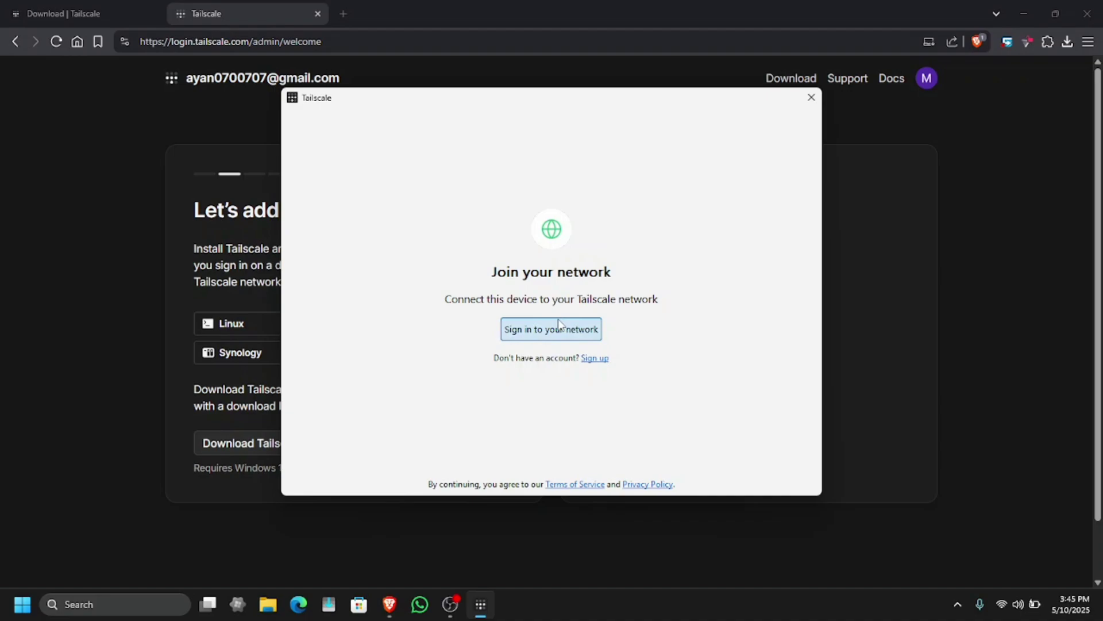
pyautogui.click(528, 331)
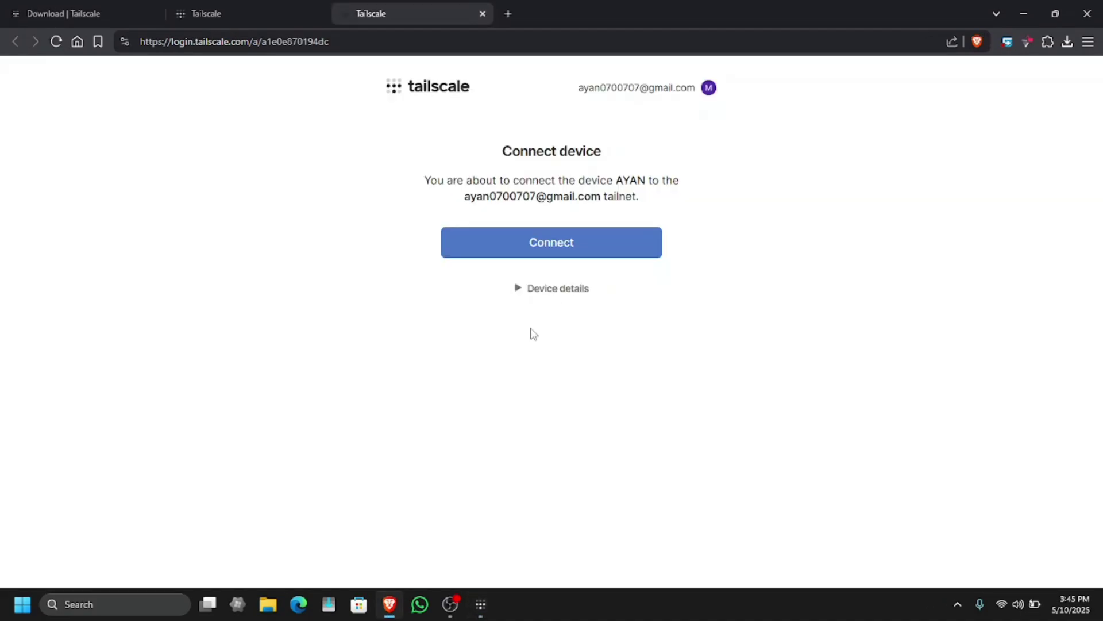
pyautogui.click(543, 233)
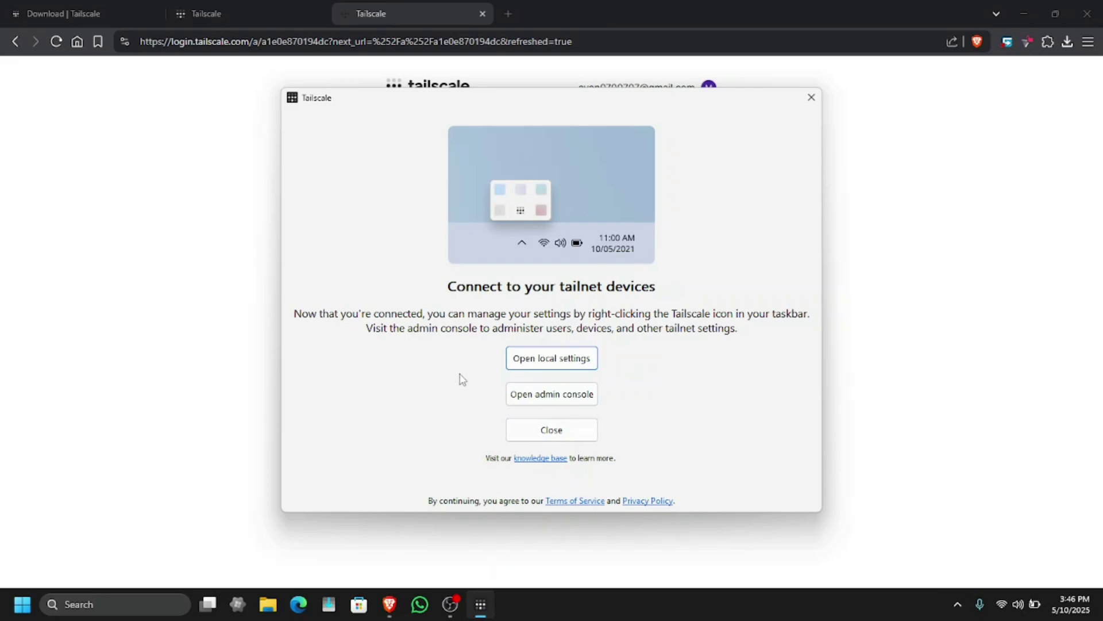
pyautogui.click(550, 440)
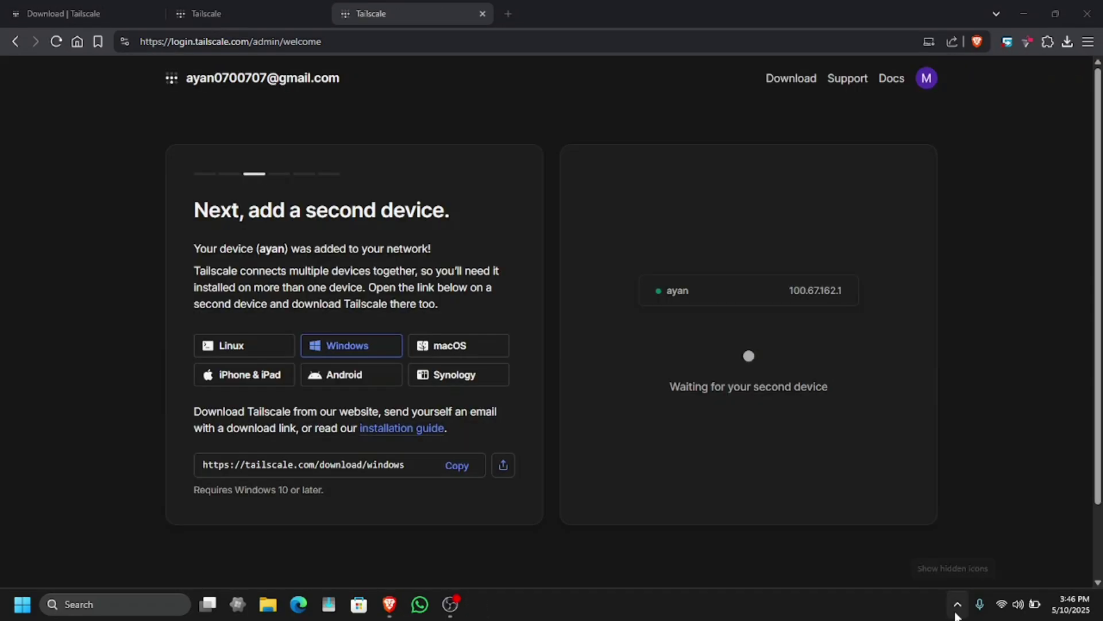
# - Check this device's Tailscale connection status and address from the app's system tray entry
pyautogui.click(957, 608)
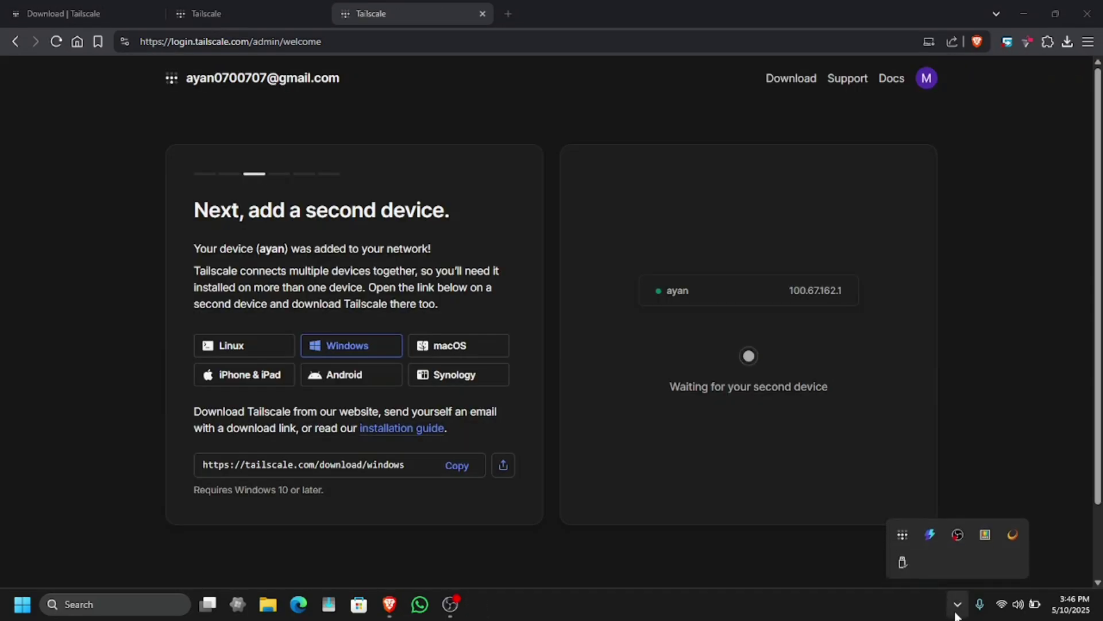
pyautogui.click(904, 536)
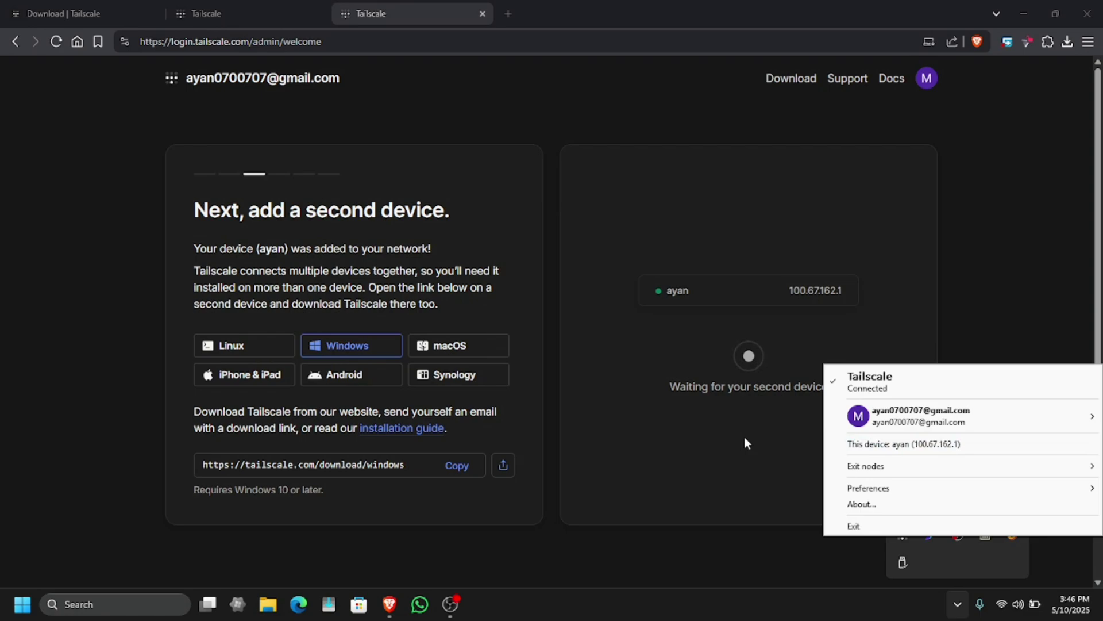
# - Dismiss the Tailscale tray menu and close the leftover Tailscale pages in the browser
pyautogui.click(714, 439)
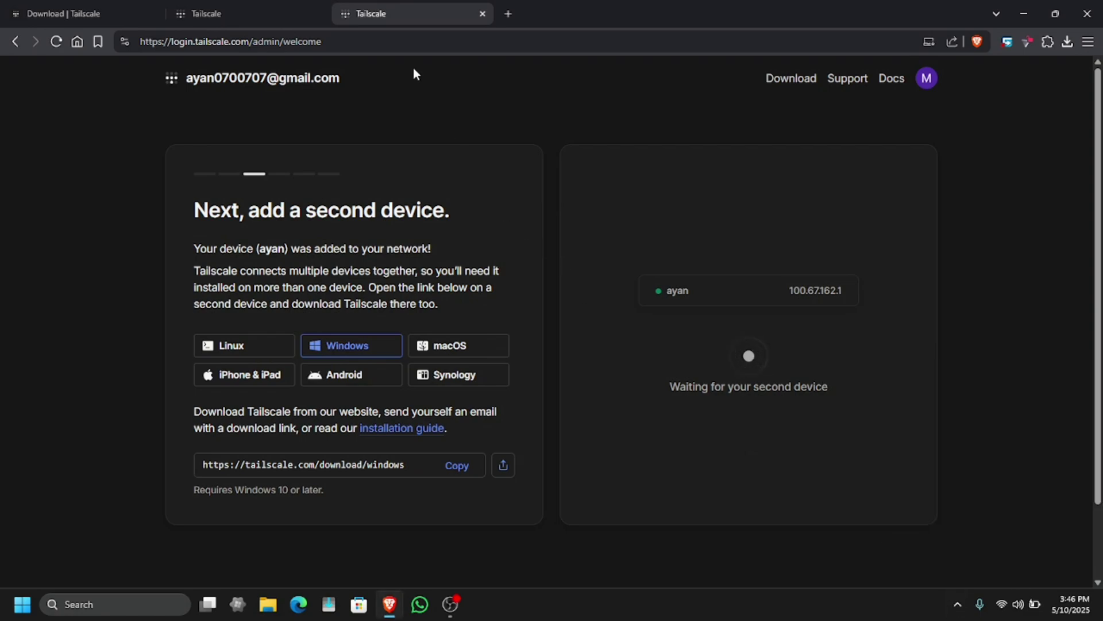
pyautogui.click(317, 14)
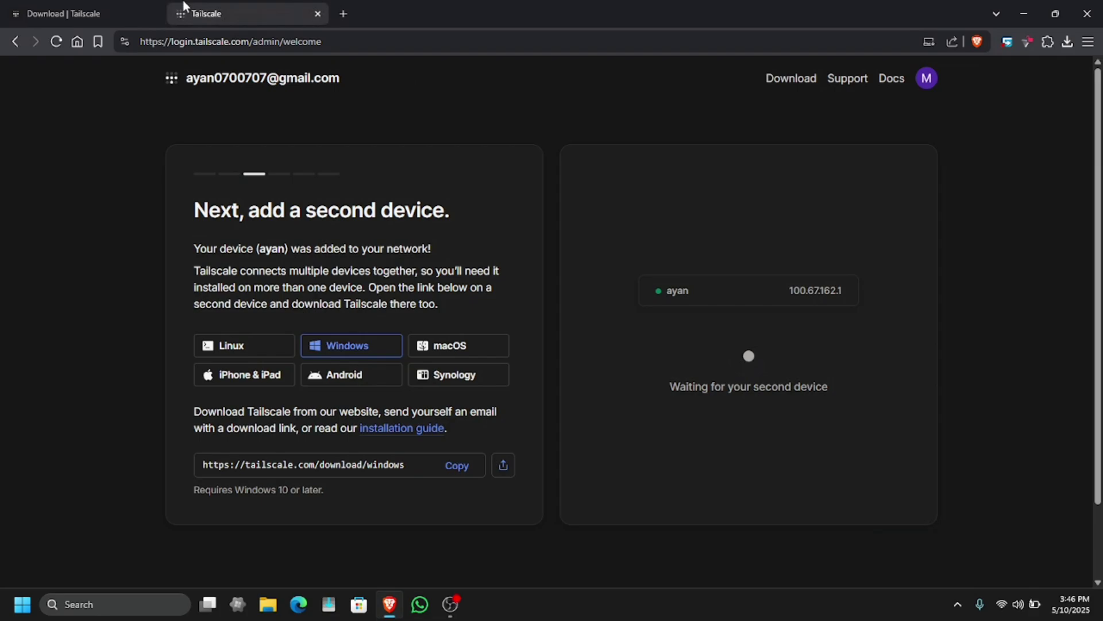
pyautogui.click(159, 15)
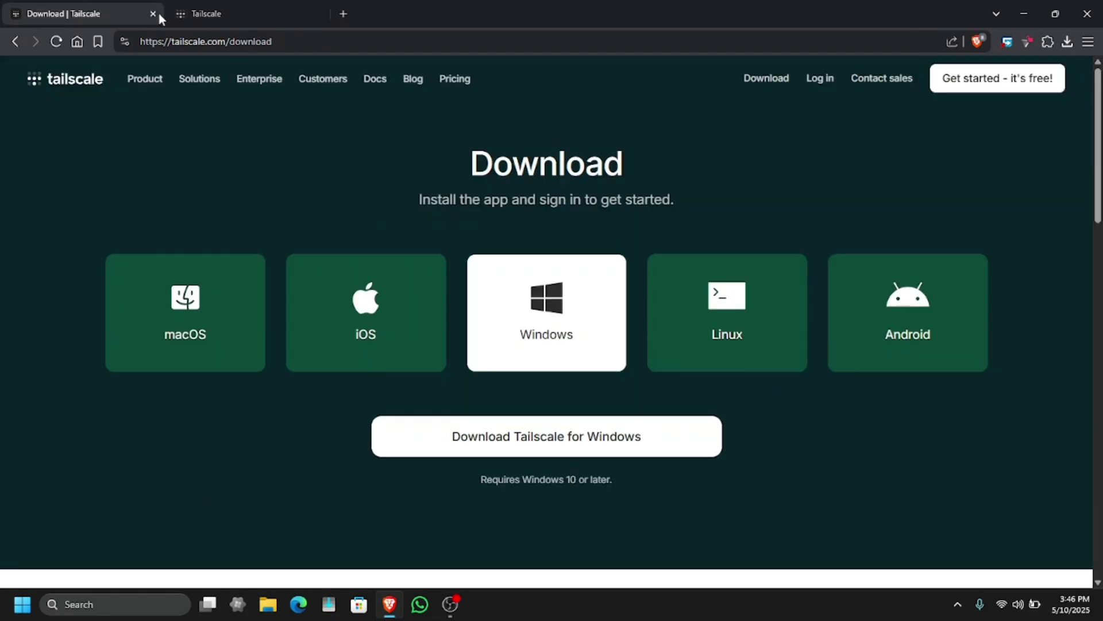
pyautogui.click(153, 13)
pyautogui.click(148, 14)
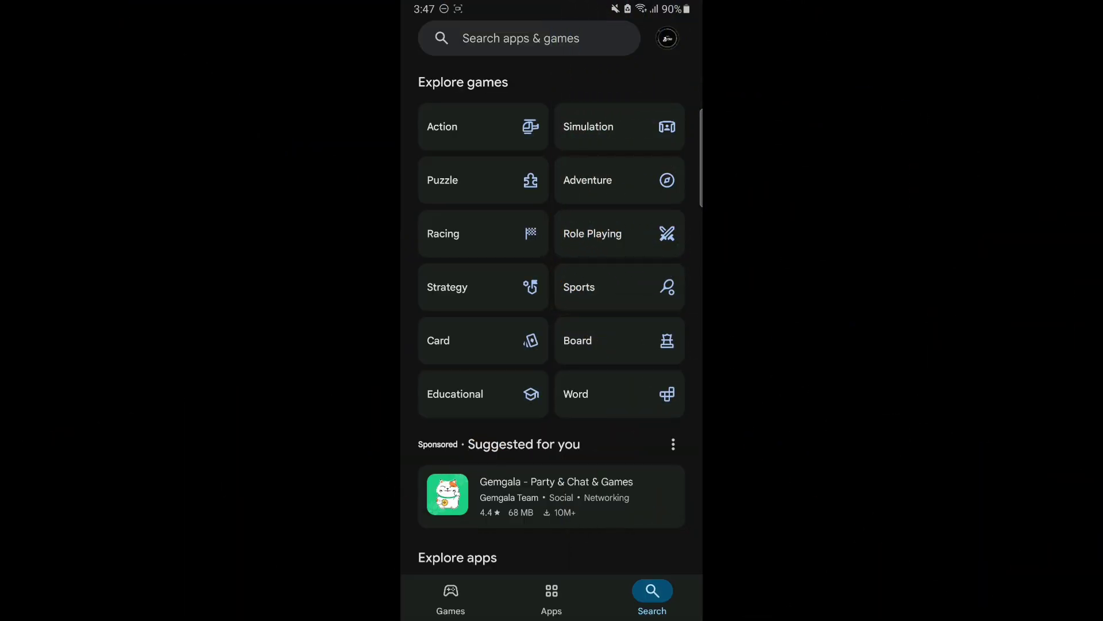
# - Switch to the Android phone, search the Play Store for Tailscale, and install the app while browsing its listing
pyautogui.click(528, 38)
pyautogui.write('tai')
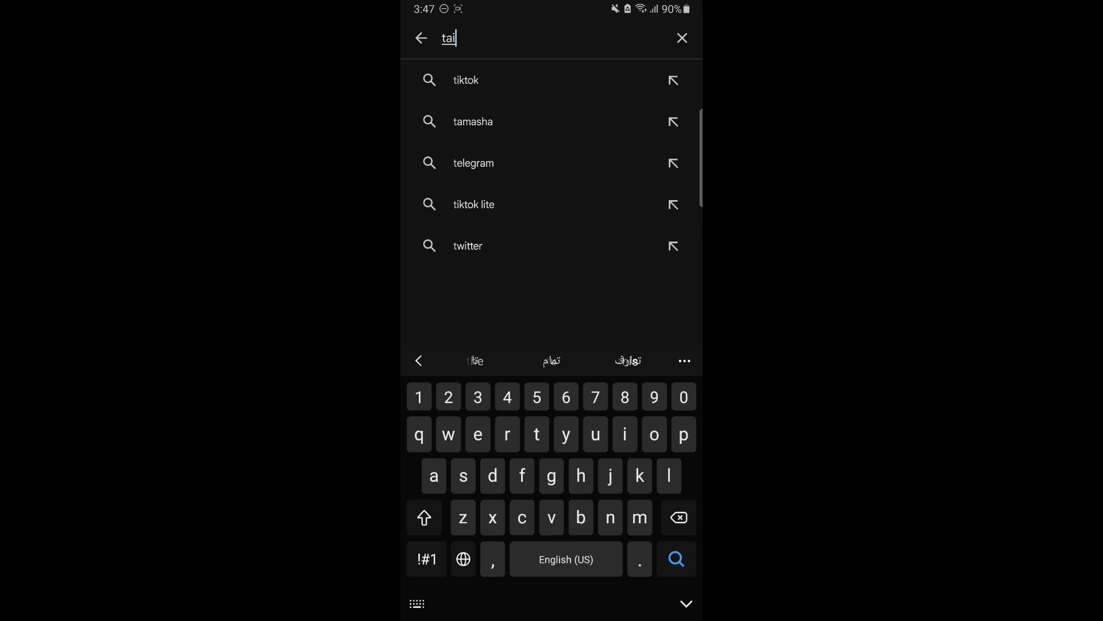
pyautogui.write('lscl')
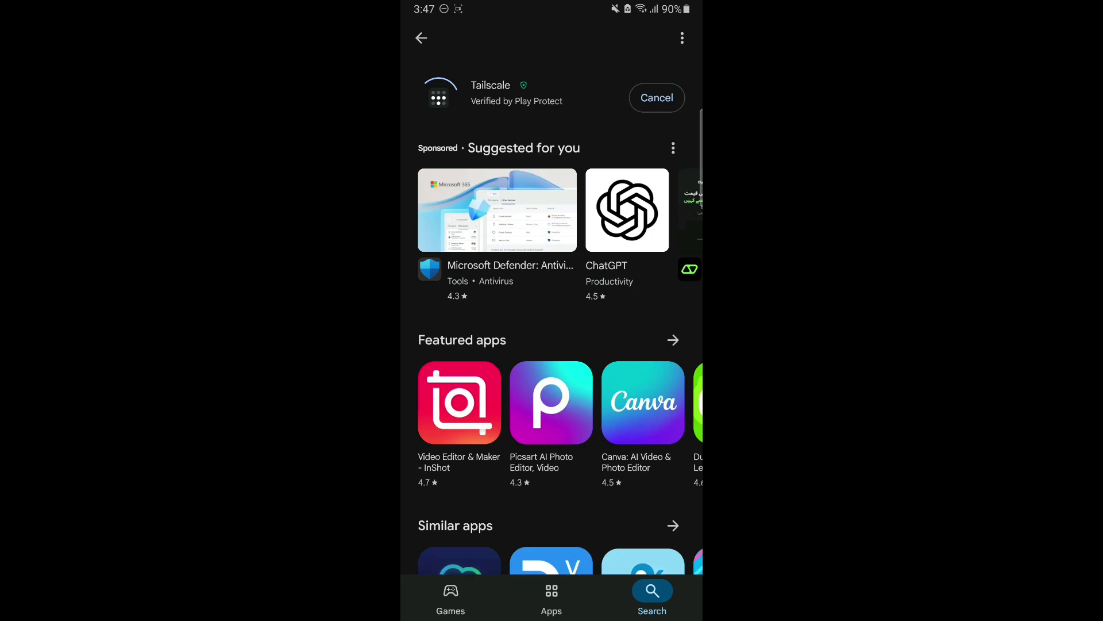
pyautogui.scroll(-1, 552, 345)
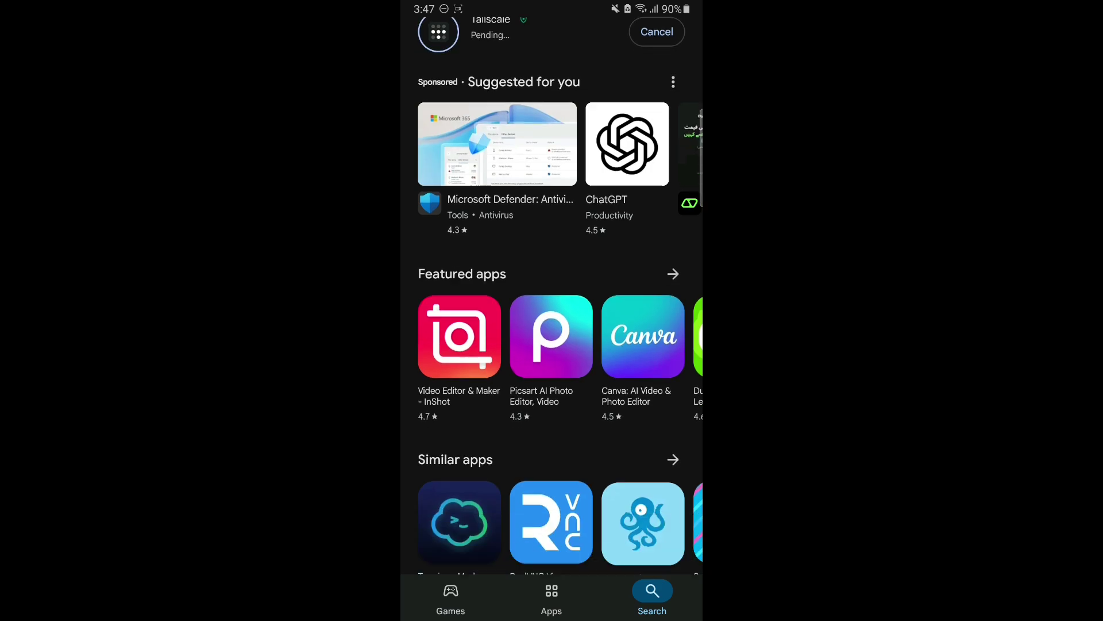
pyautogui.scroll(-9, 552, 345)
pyautogui.click(454, 305)
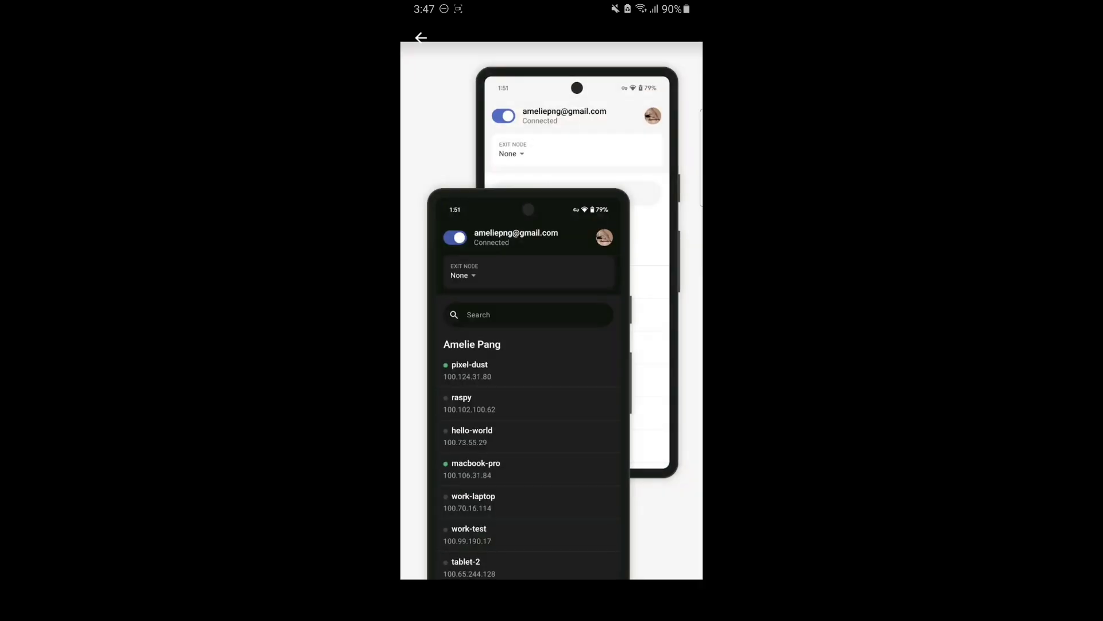
pyautogui.click(421, 38)
pyautogui.scroll(9, 551, 345)
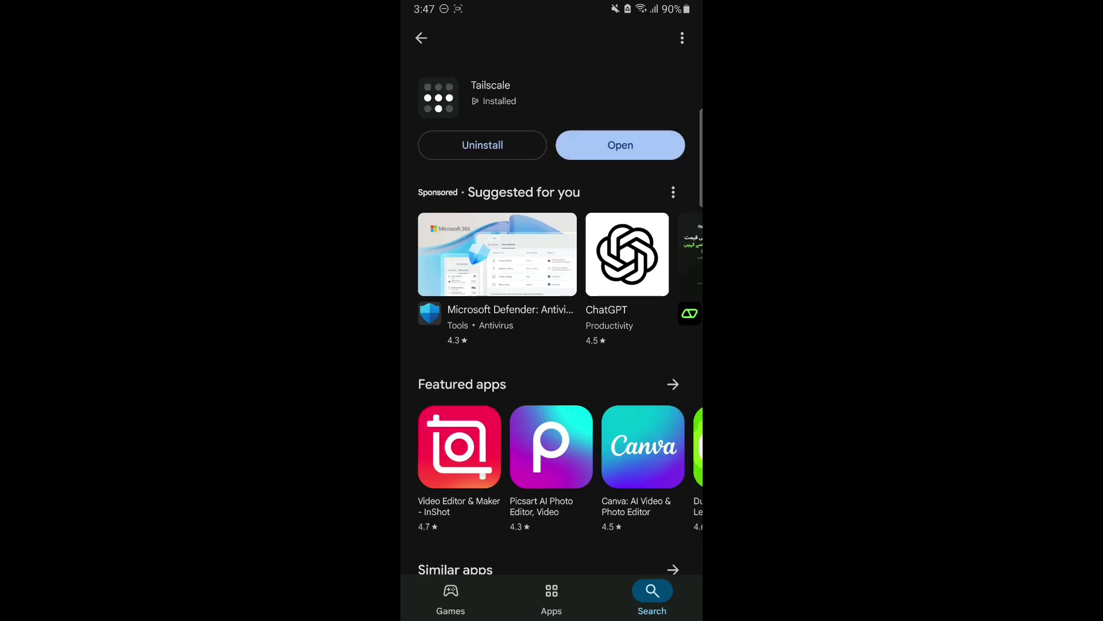
# - Open Tailscale on the phone, start its setup, and allow it to set up a VPN connection
pyautogui.click(620, 146)
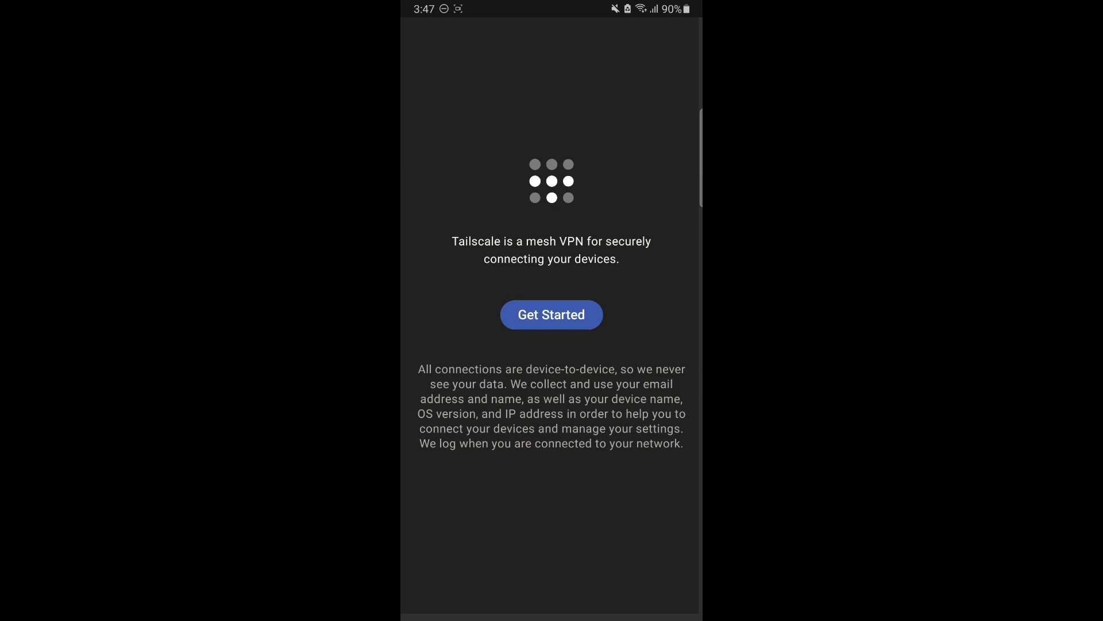
pyautogui.click(551, 314)
pyautogui.click(552, 403)
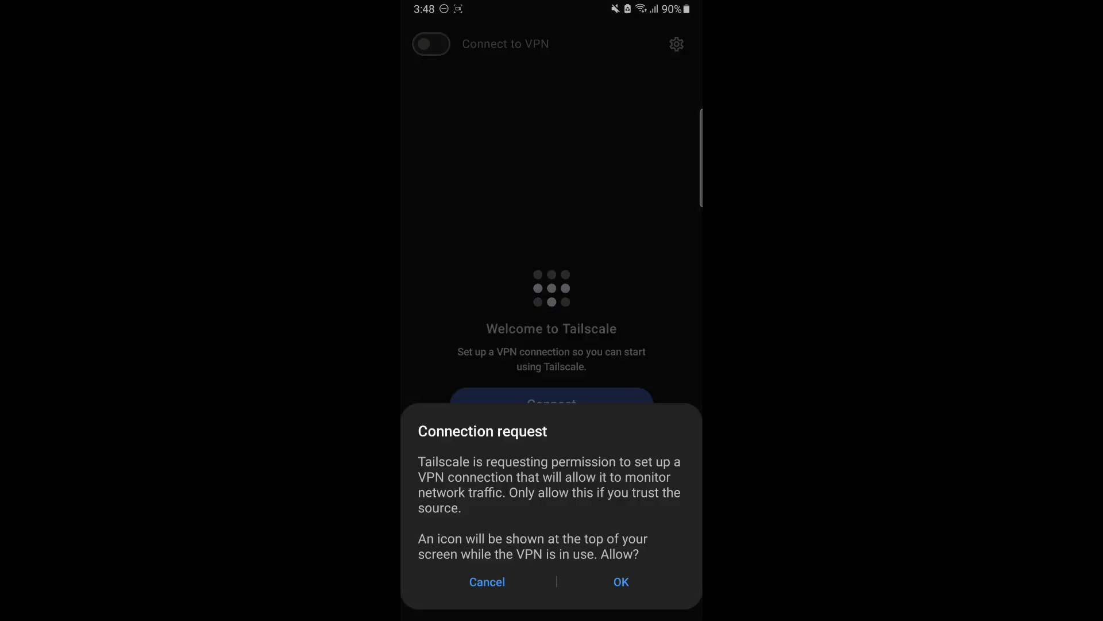
pyautogui.click(621, 582)
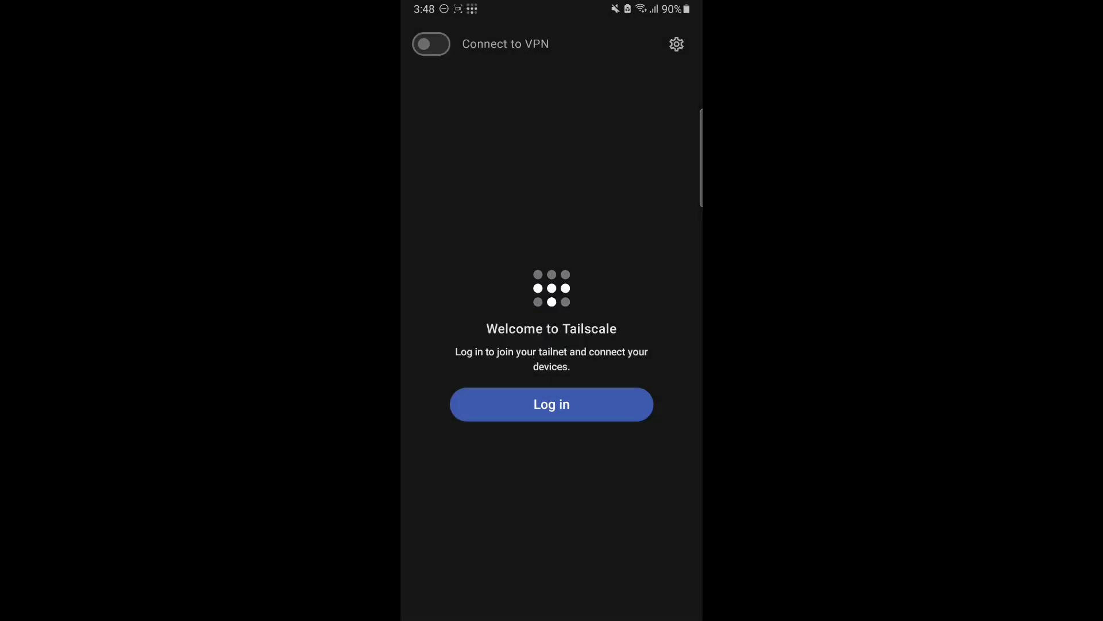
# - Log in to Tailscale with the Google account, connect the phone to the tailnet, and accept the storage notice
pyautogui.click(552, 404)
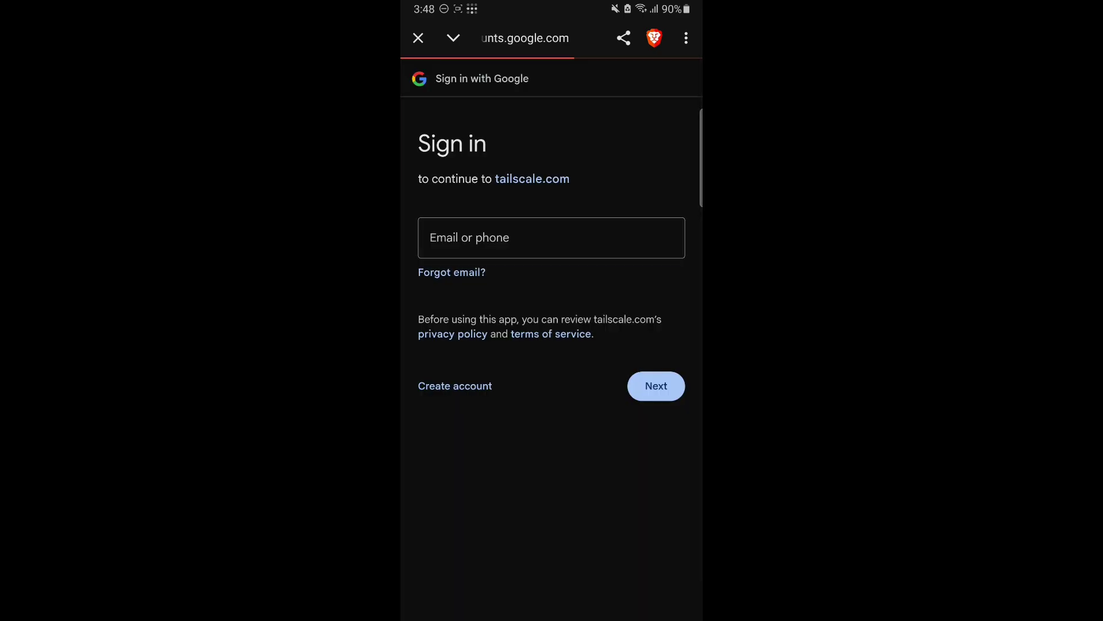
pyautogui.click(552, 237)
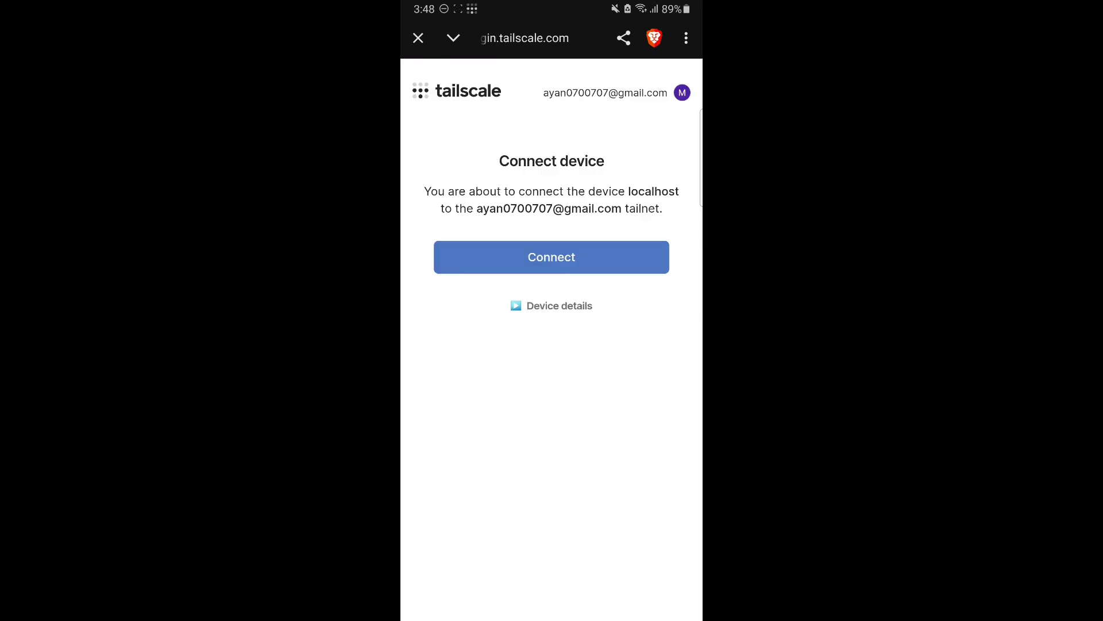
pyautogui.click(551, 257)
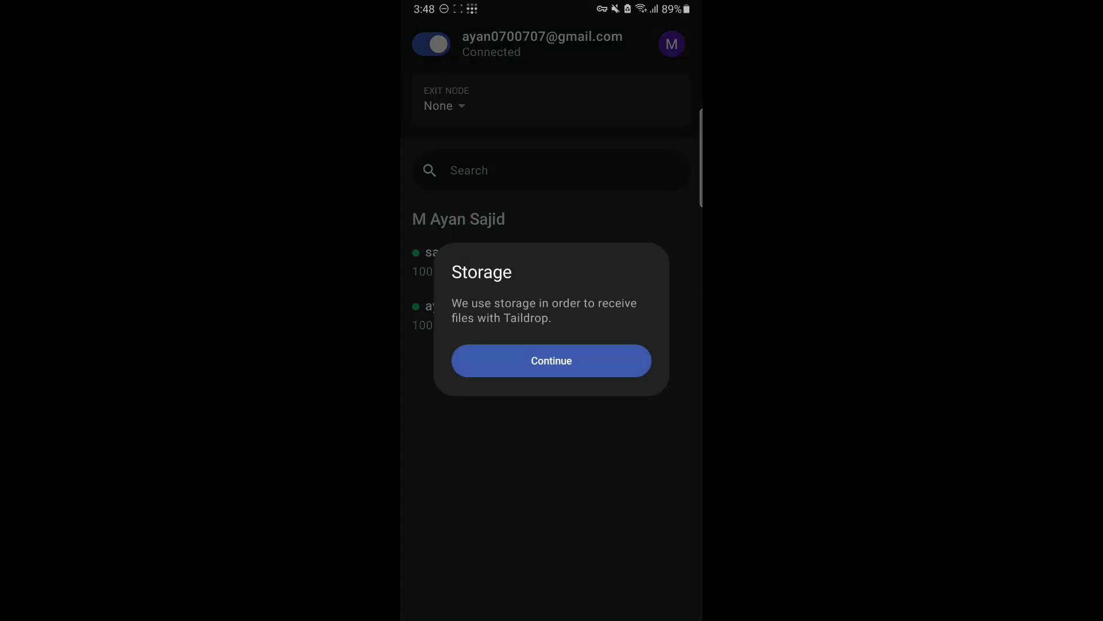
pyautogui.click(551, 360)
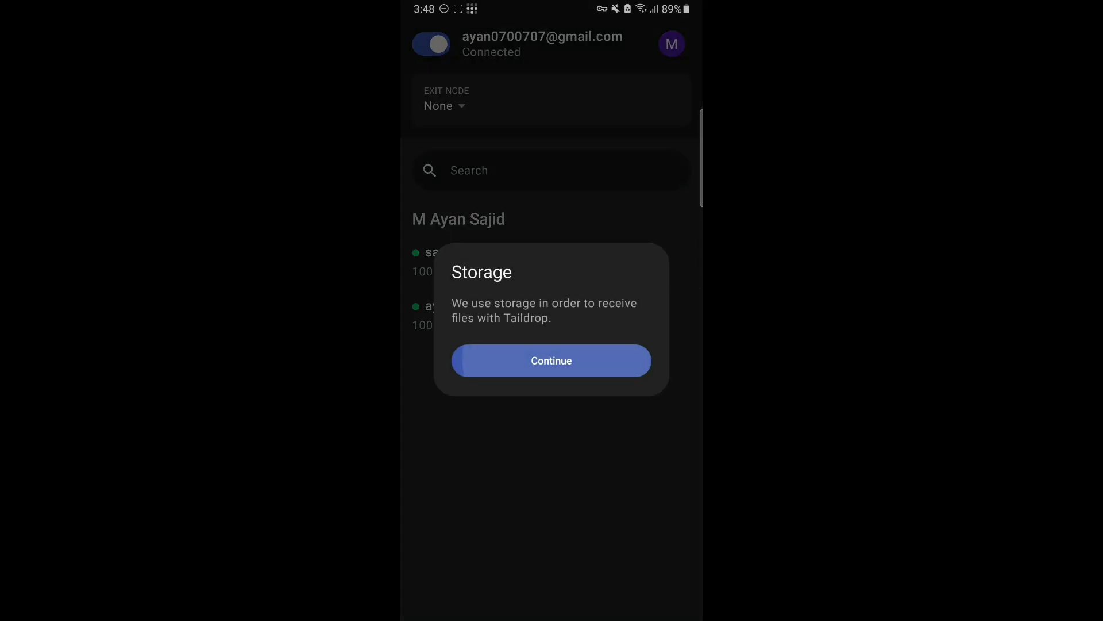
pyautogui.click(552, 543)
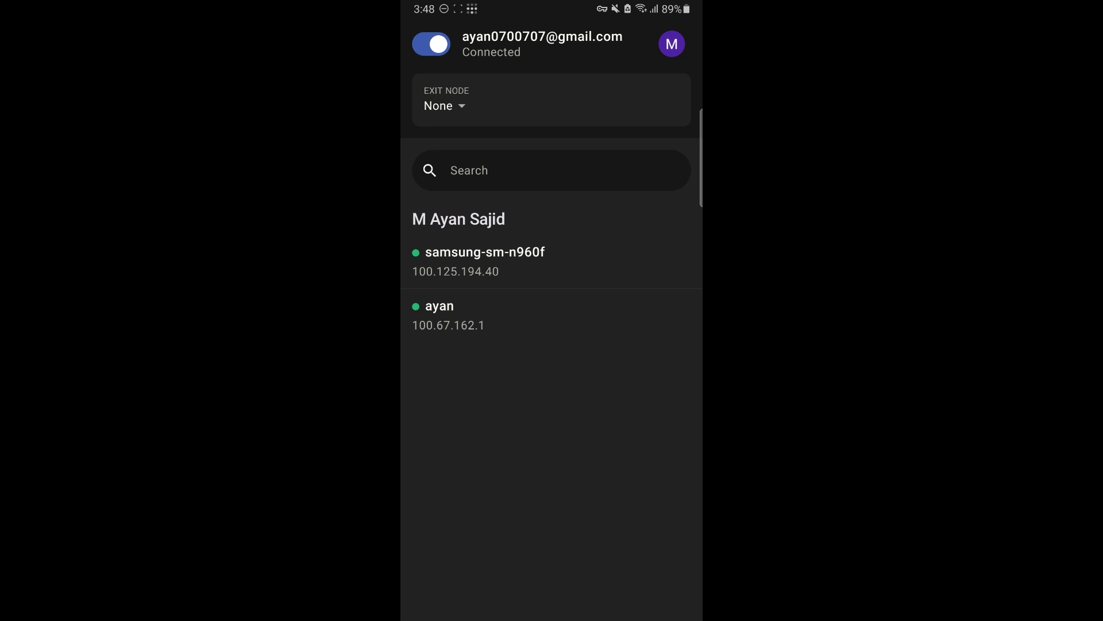
# - Open the Windows PC's device details in Tailscale and copy its MagicDNS address
pyautogui.click(552, 315)
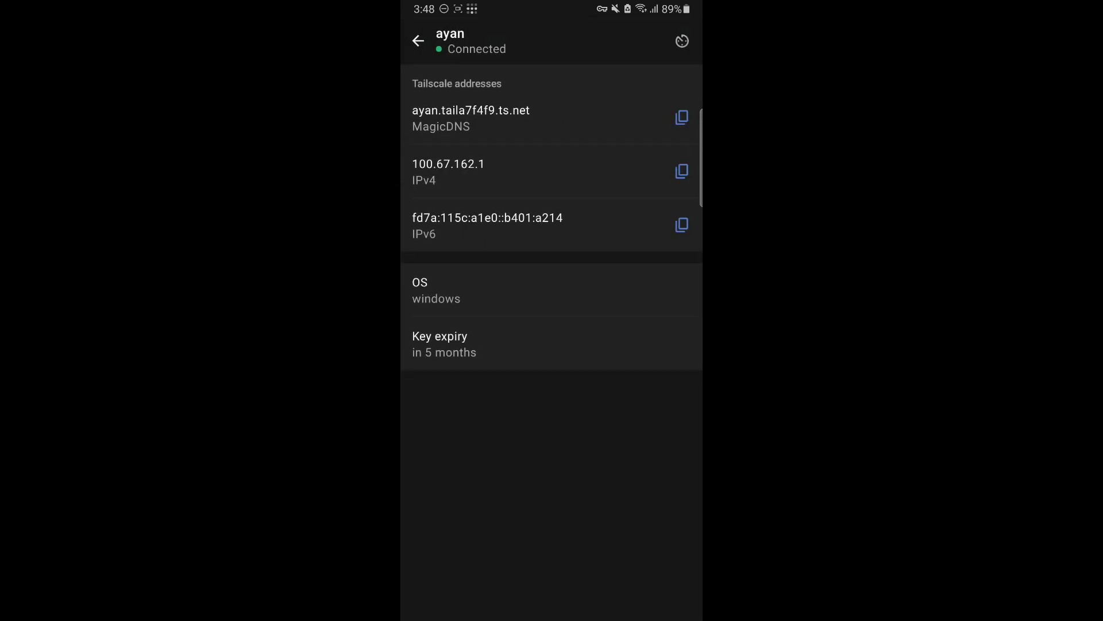
pyautogui.moveTo(402, 464); pyautogui.dragTo(460, 464)
pyautogui.click(551, 315)
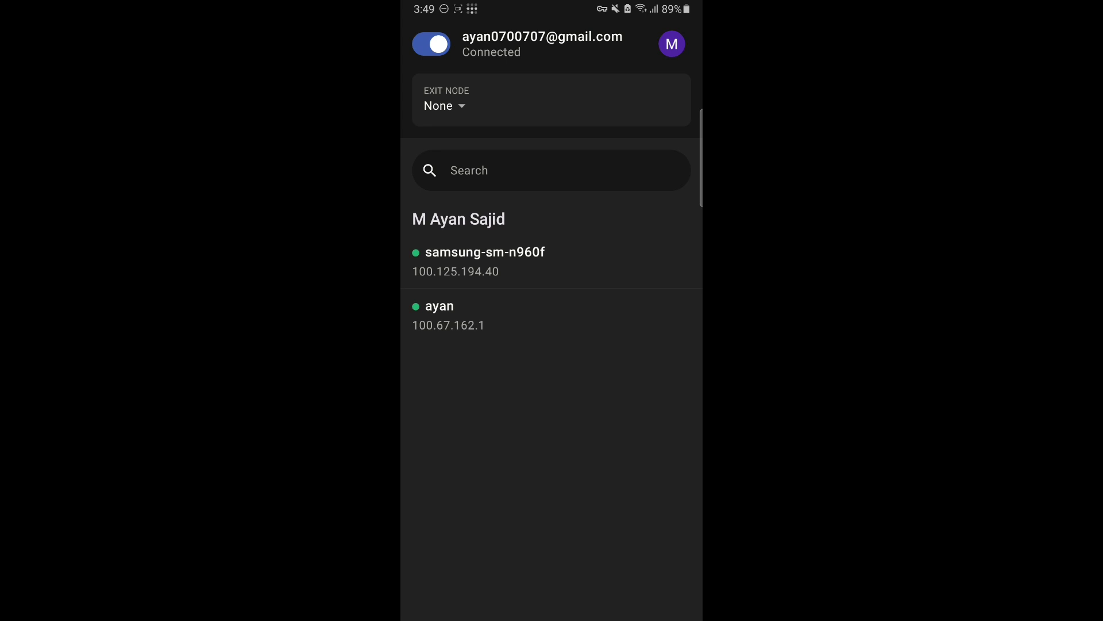
# - Switch to Moonlight and test control of the streamed desktop by opening the Start menu and refreshing the desktop
pyautogui.press('Home')
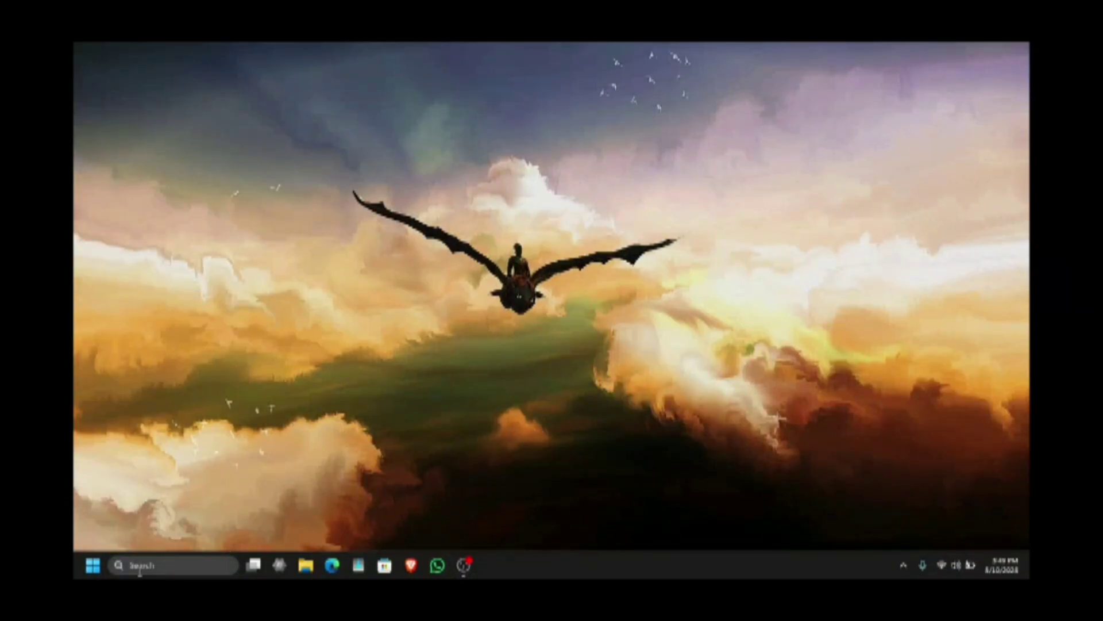
pyautogui.click(93, 565)
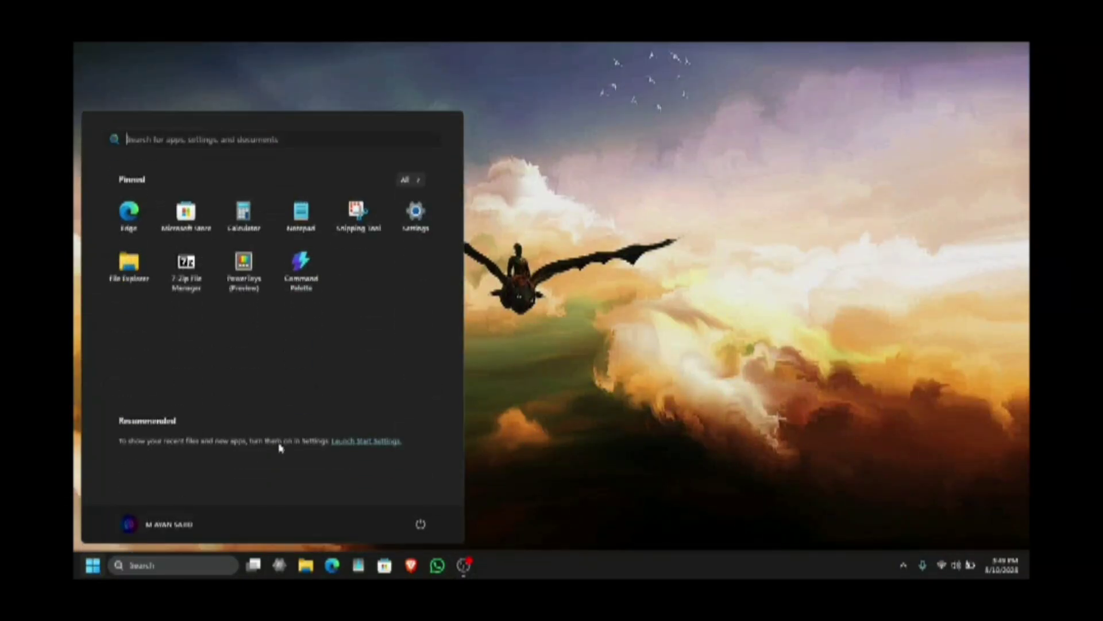
pyautogui.click(538, 417)
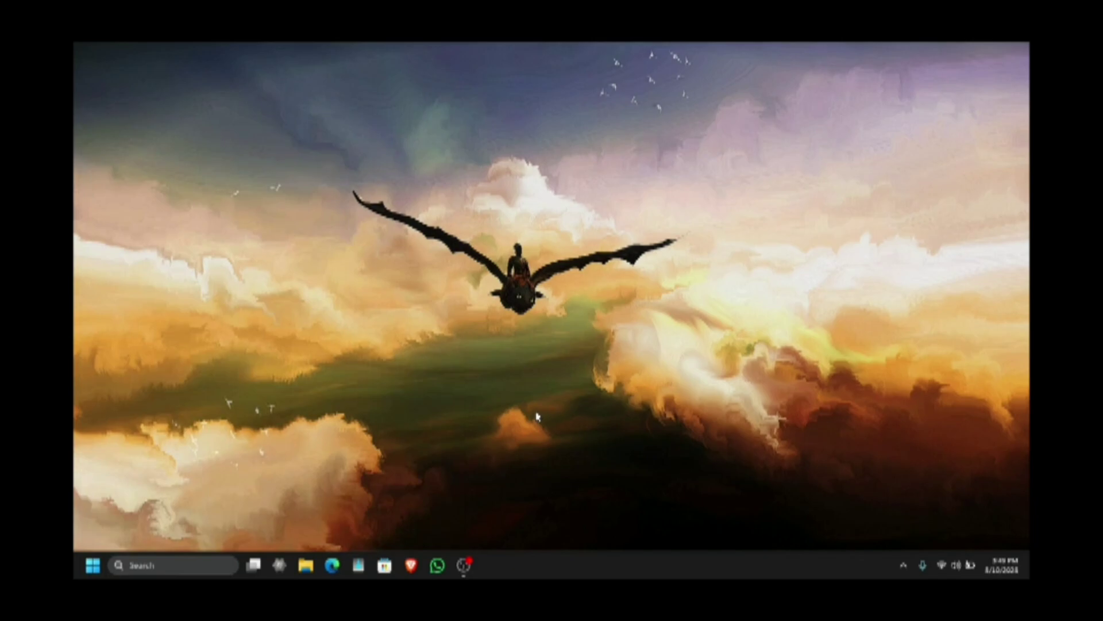
pyautogui.rightClick(505, 340)
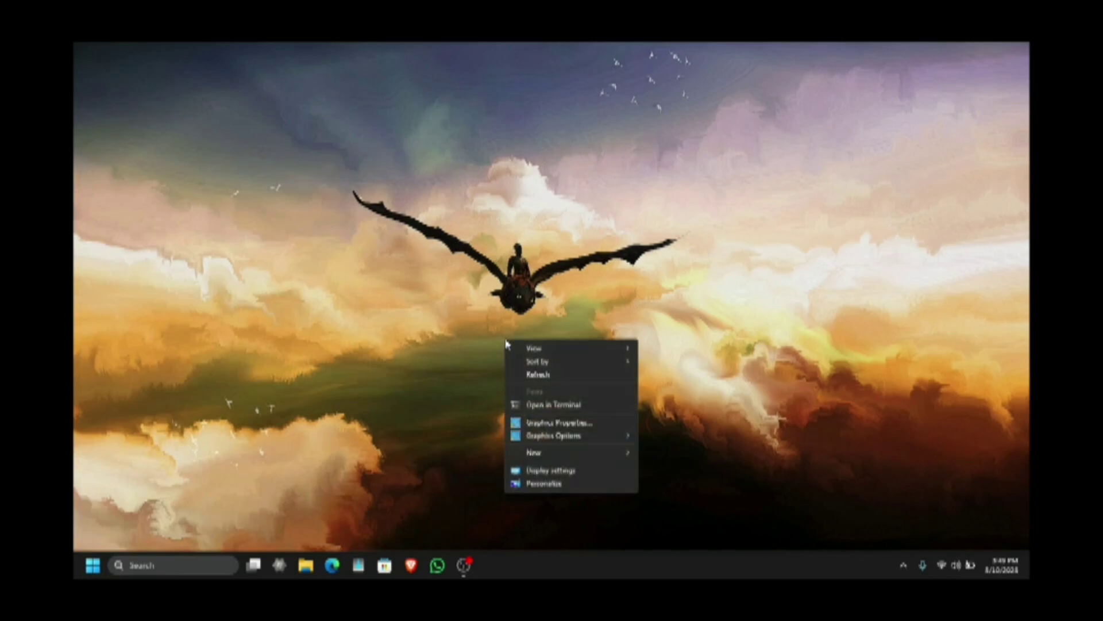
pyautogui.click(538, 375)
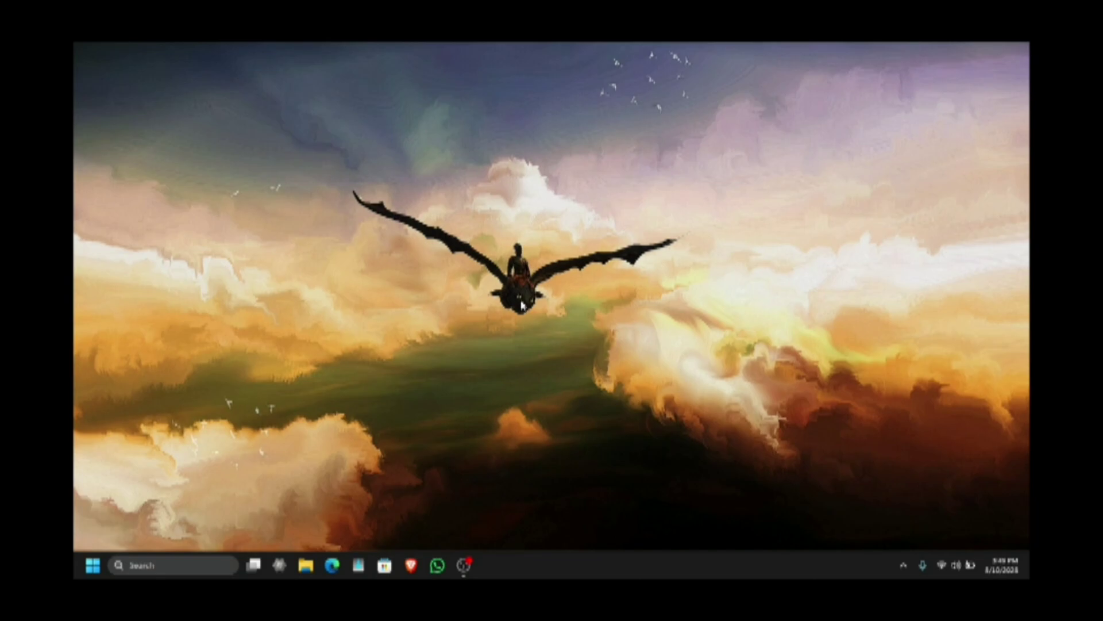
pyautogui.rightClick(521, 299)
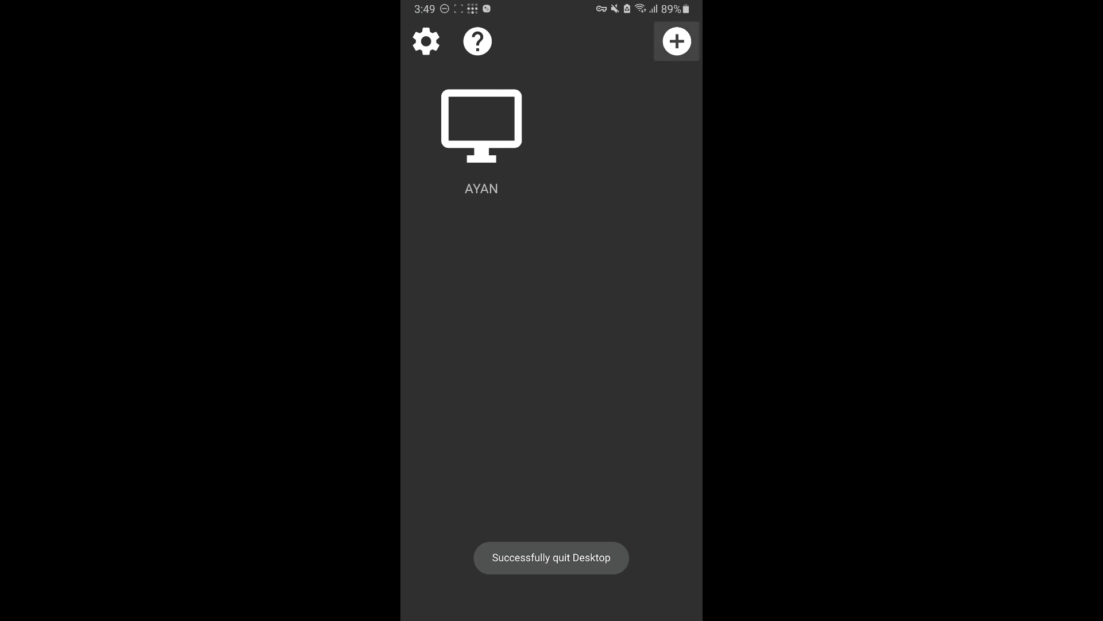
# - Add the PC manually in Moonlight using the copied MagicDNS address, and quit its running Desktop session
pyautogui.click(478, 86)
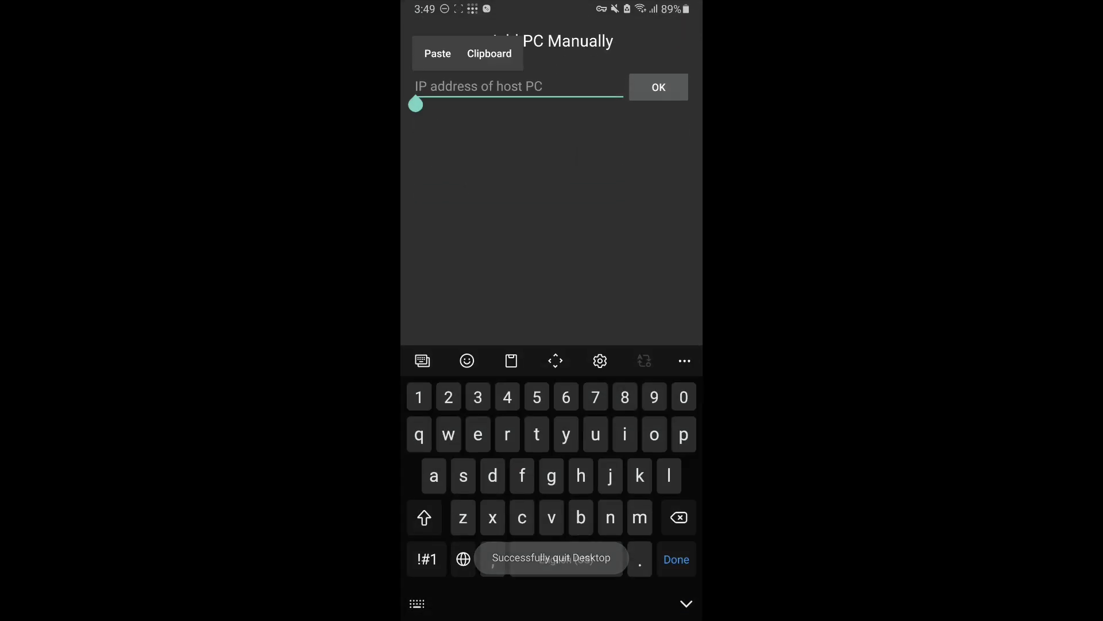
pyautogui.click(437, 53)
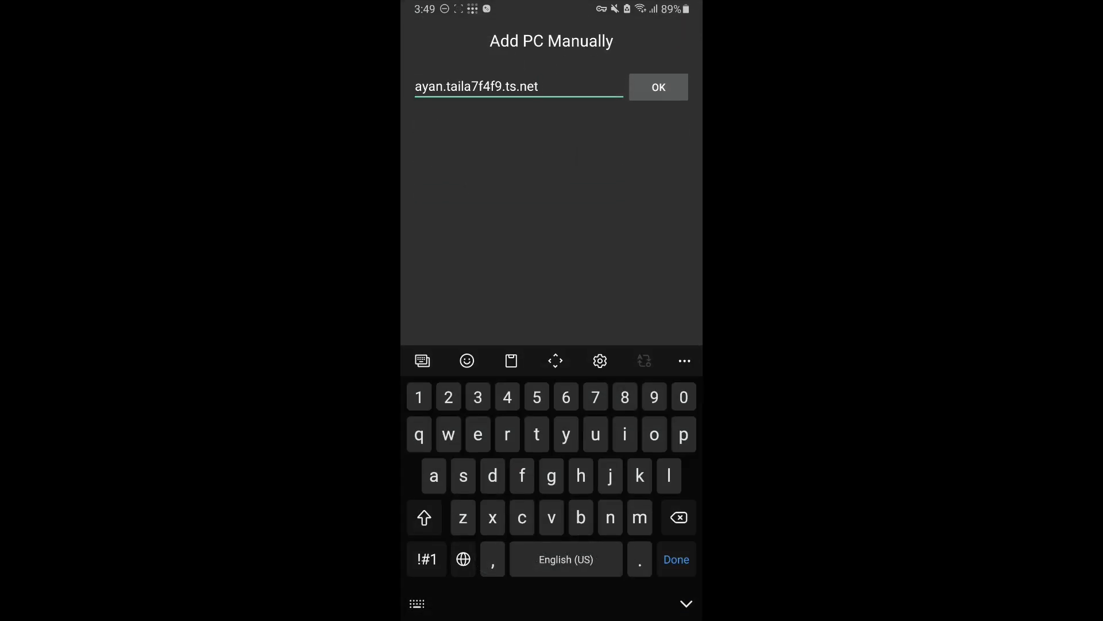
pyautogui.click(659, 87)
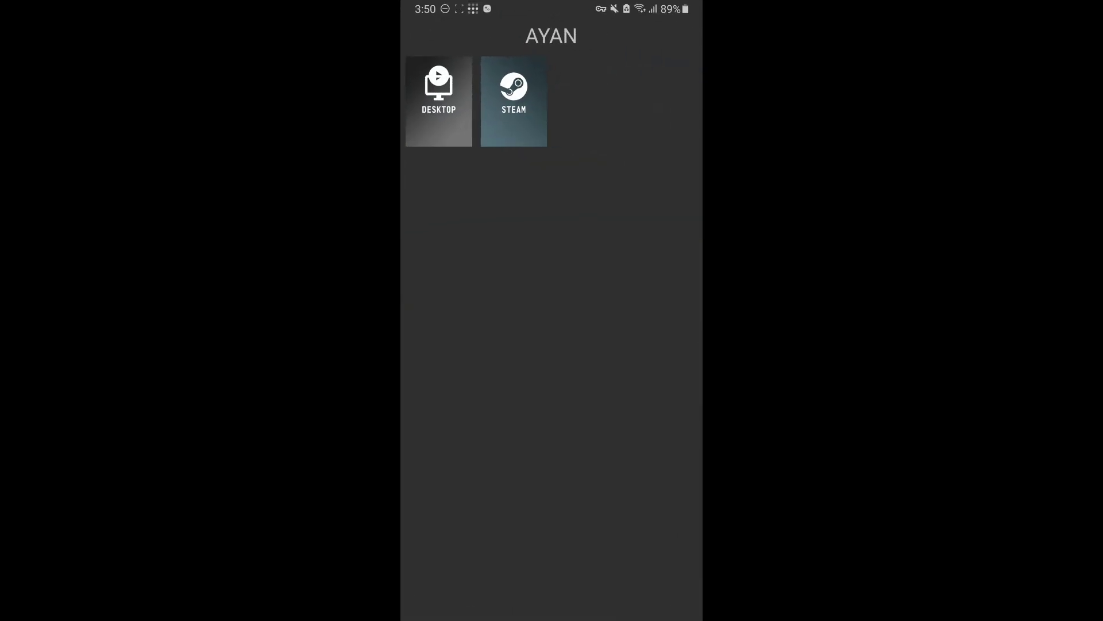
pyautogui.click(439, 102)
pyautogui.click(552, 319)
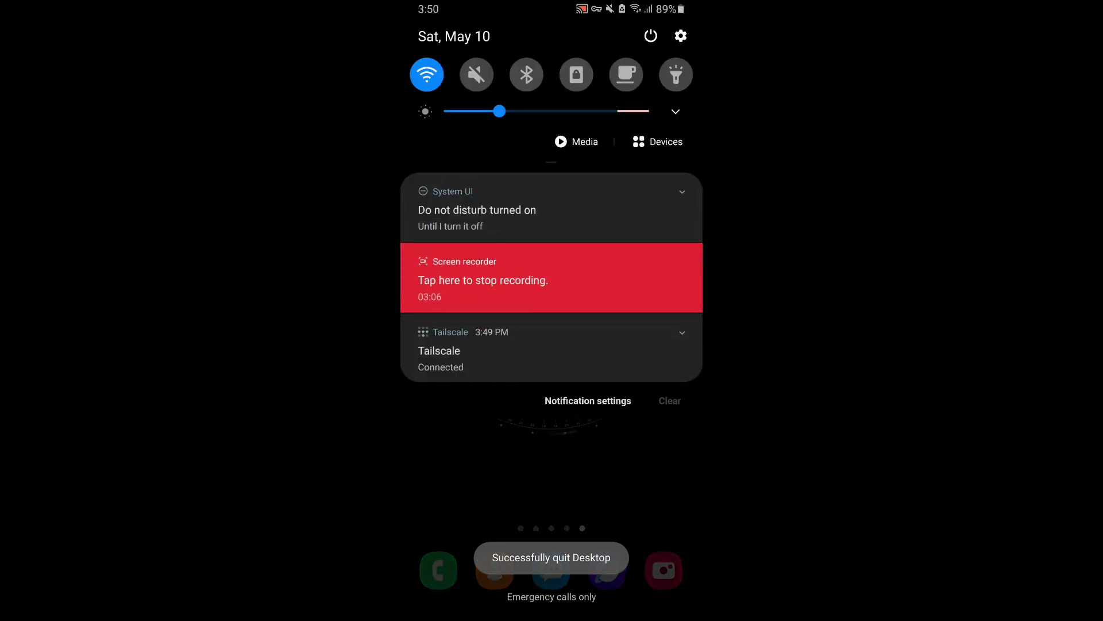
# - Switch the phone's Wi-Fi connection to the 2nd Floor Router network and return to the home screen
pyautogui.click(427, 74)
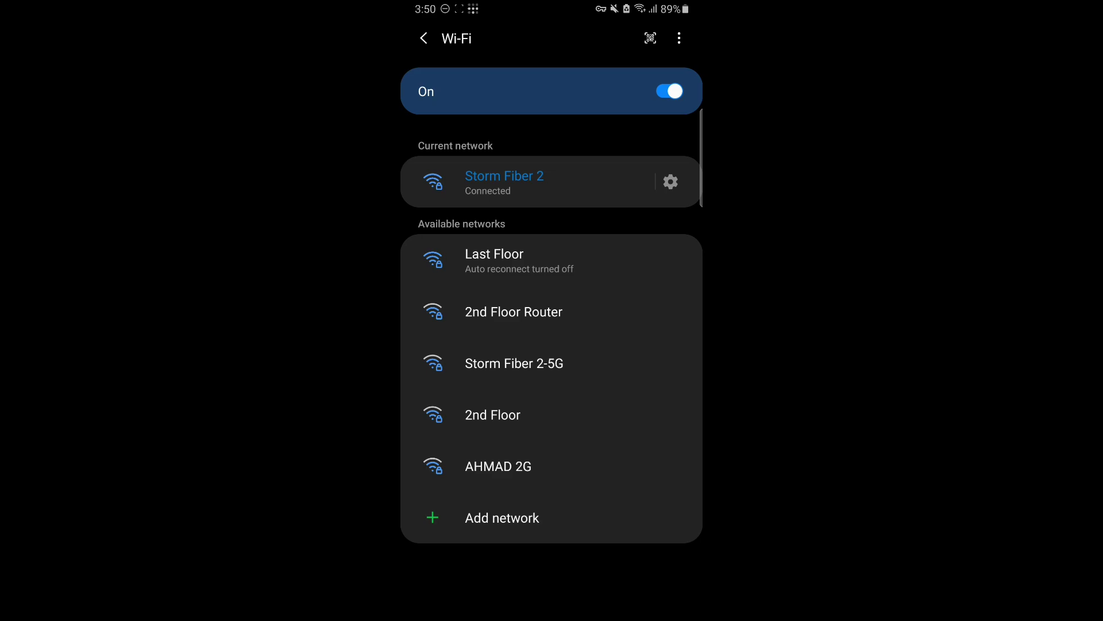
pyautogui.click(513, 311)
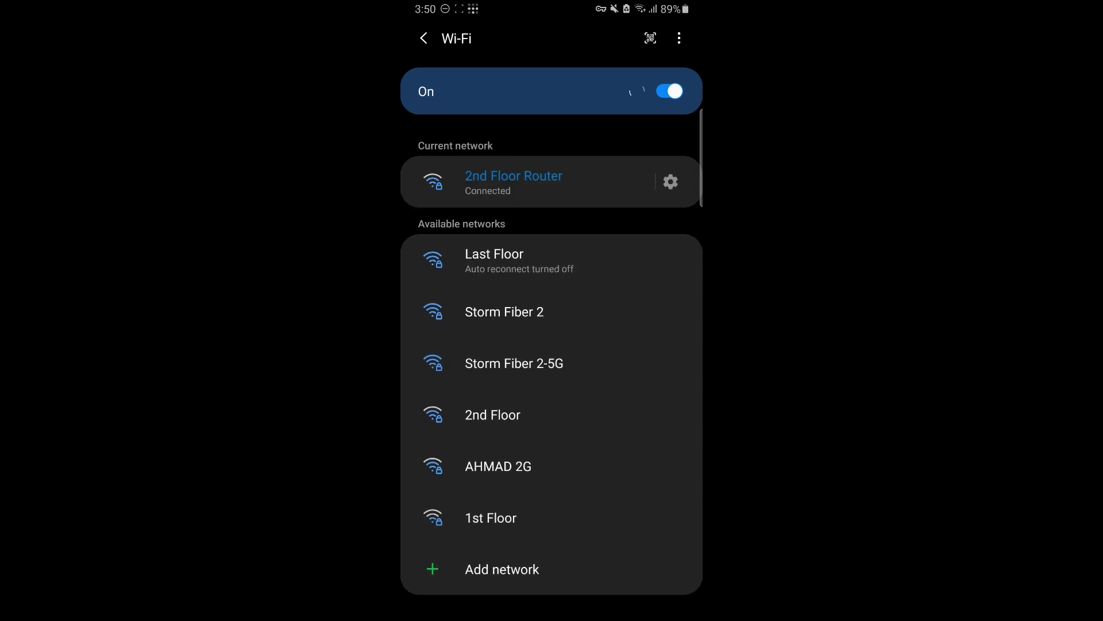
pyautogui.moveTo(552, 617); pyautogui.dragTo(551, 437)
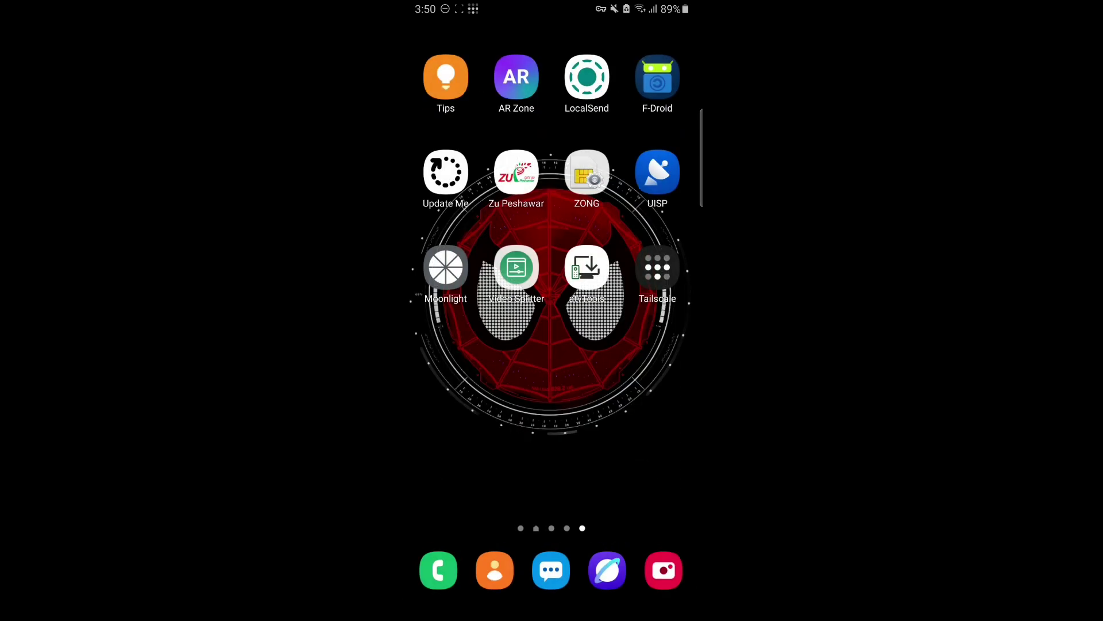
# - Reopen Tailscale on the phone and copy the Windows PC's address from its device details
pyautogui.click(657, 268)
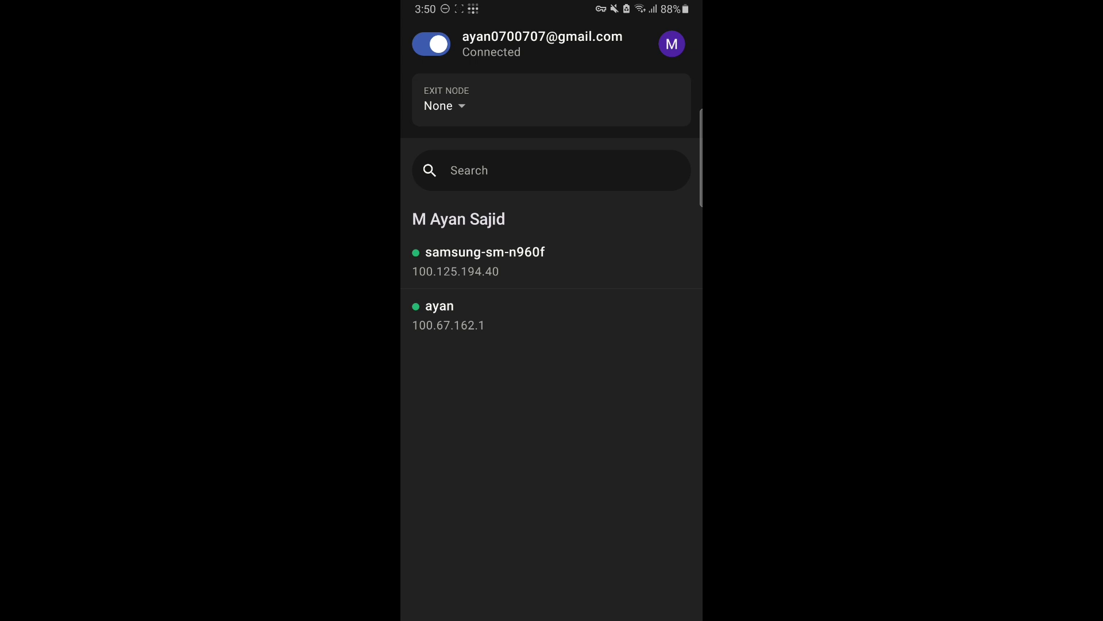
pyautogui.click(440, 315)
pyautogui.moveTo(701, 454); pyautogui.dragTo(638, 454)
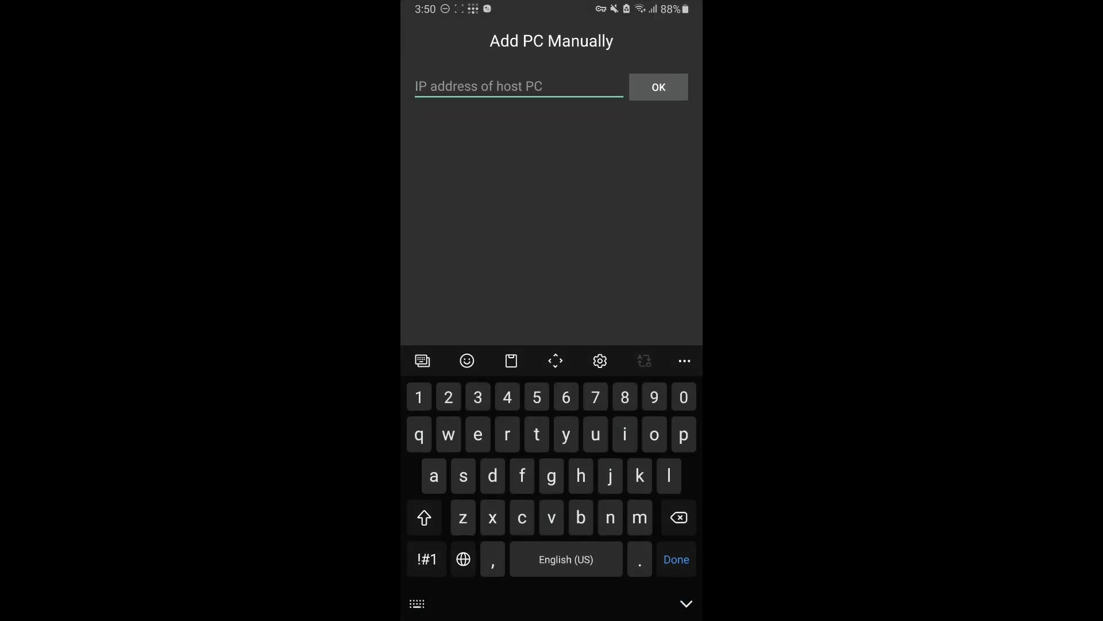
# - Paste the copied Tailscale address into Moonlight's manual PC entry and add the host
pyautogui.click(483, 86)
pyautogui.click(435, 52)
pyautogui.click(658, 87)
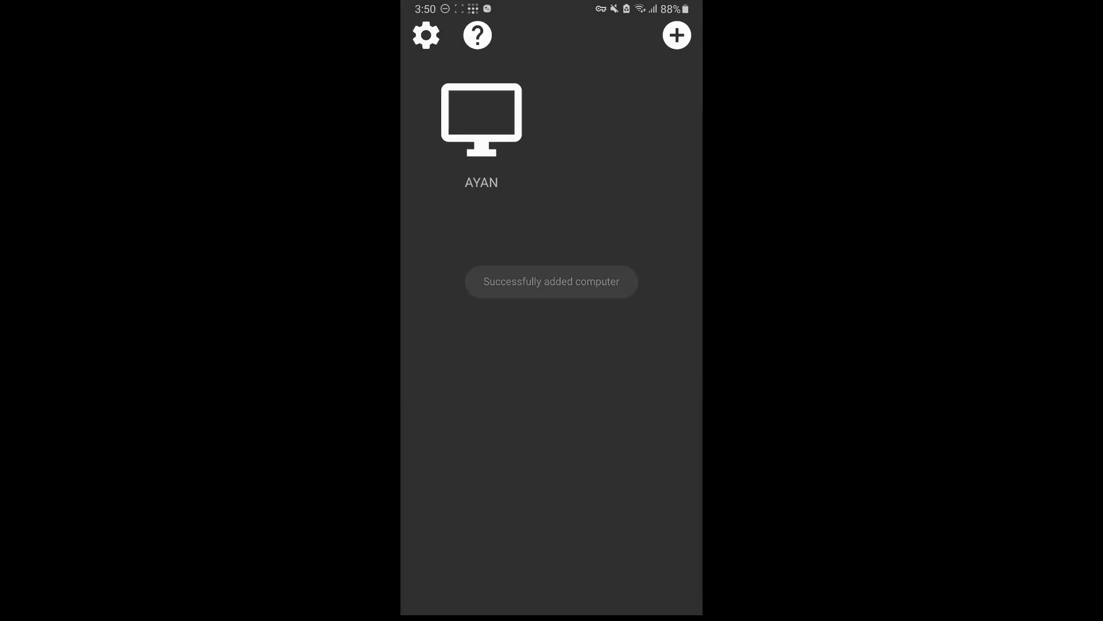
# - Open the newly added PC in Moonlight to stream its desktop, and dismiss the quick settings flyout on the remote desktop
pyautogui.click(481, 126)
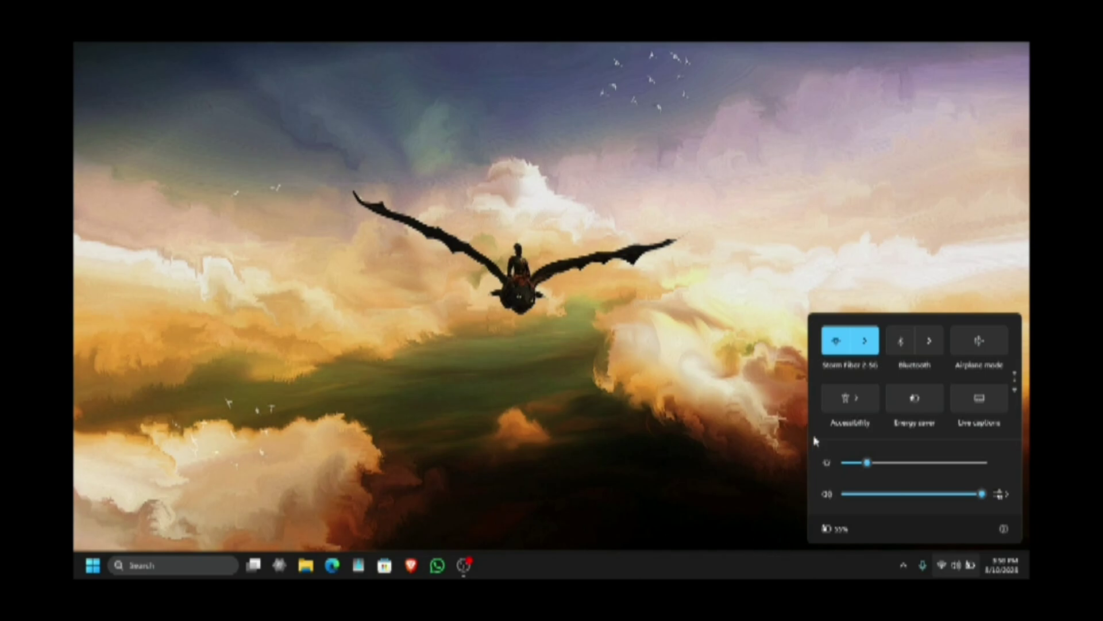
pyautogui.click(759, 435)
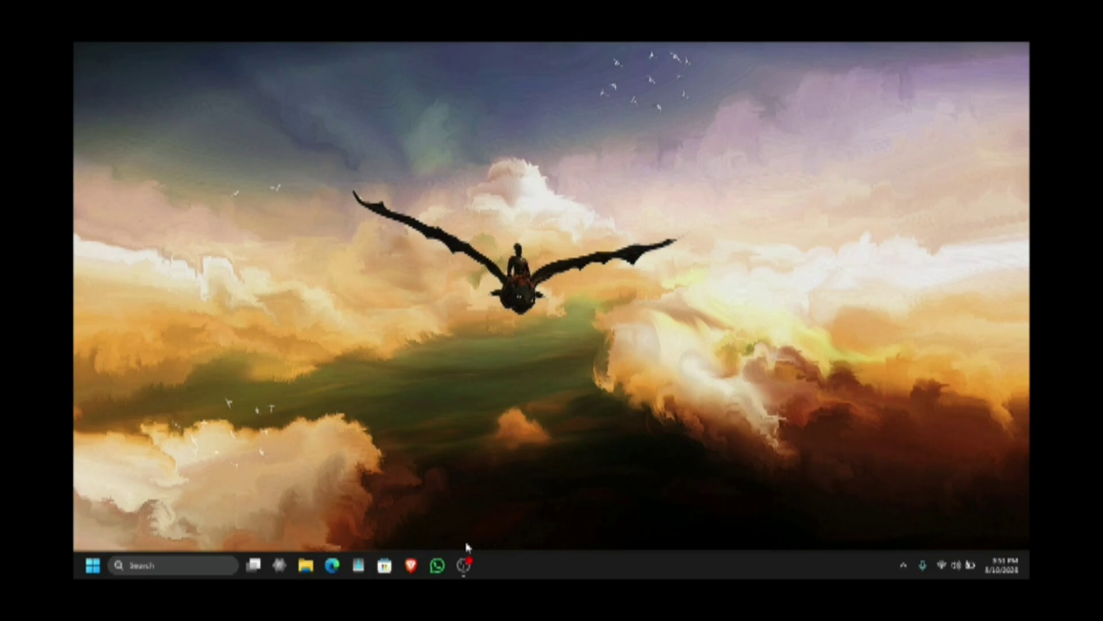
# - Switch to OBS on the streamed PC, stop the running recording and exit the program
pyautogui.click(465, 565)
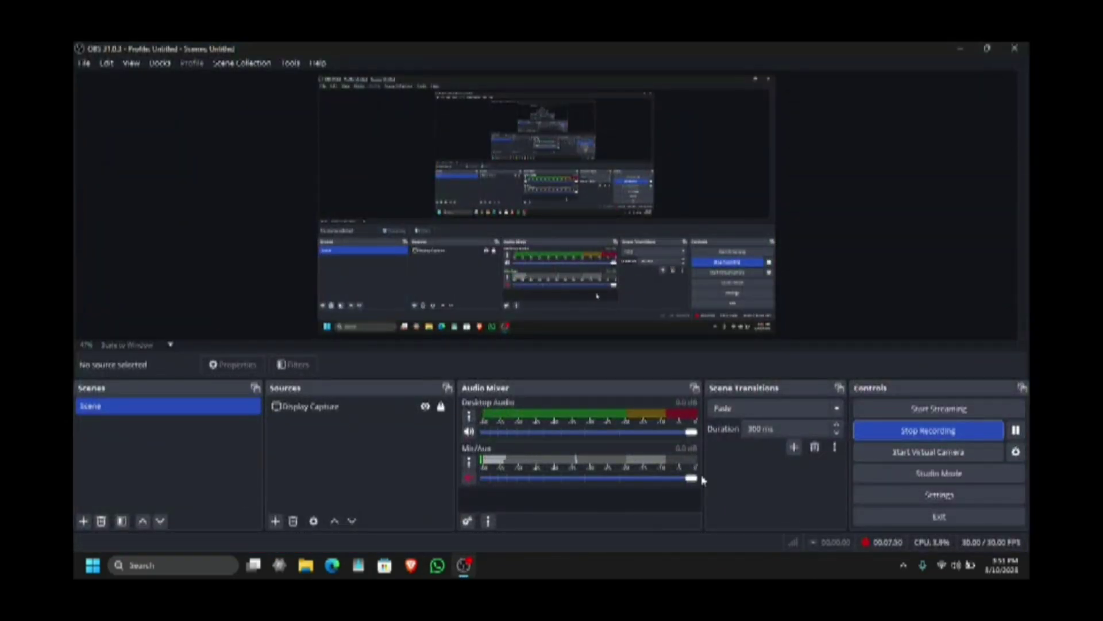
pyautogui.click(874, 432)
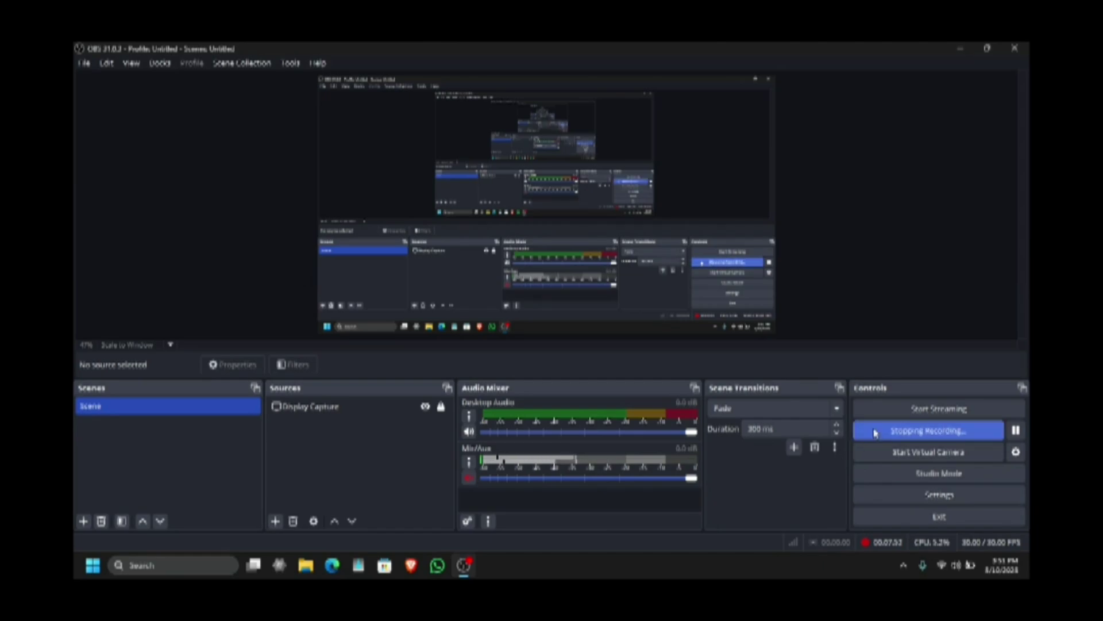
pyautogui.click(888, 516)
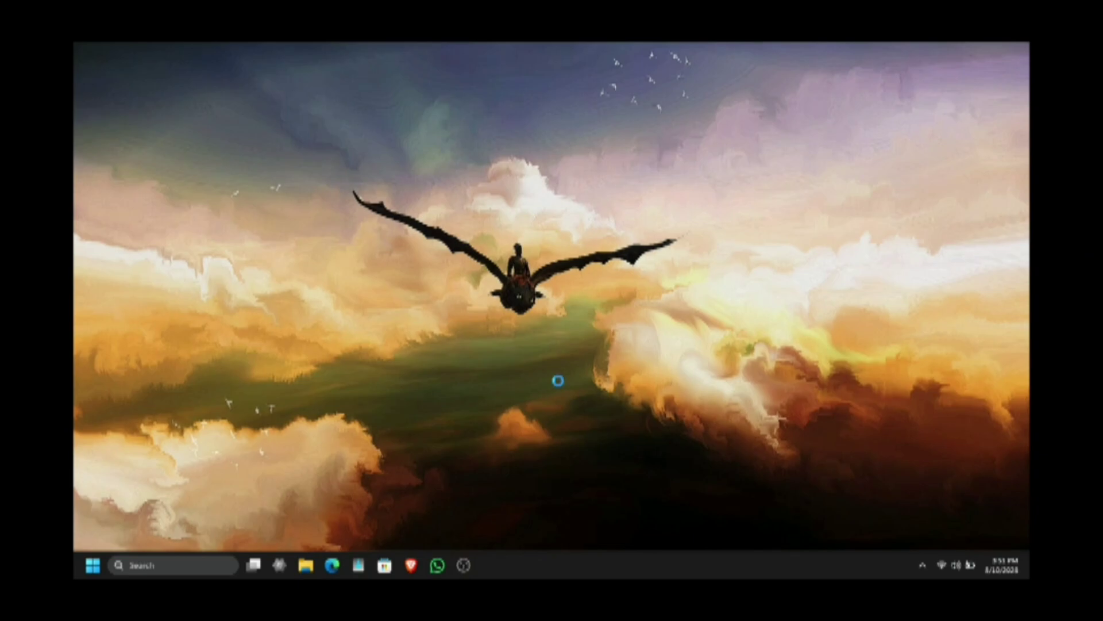
# - Refresh the Windows desktop on the streamed PC
pyautogui.rightClick(560, 383)
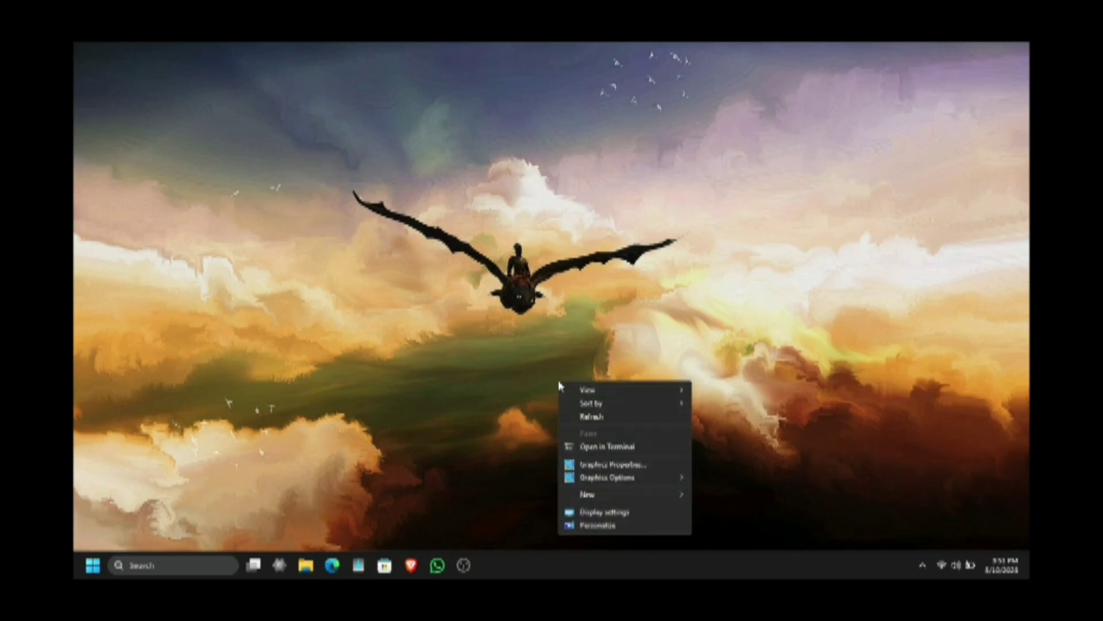
pyautogui.click(591, 417)
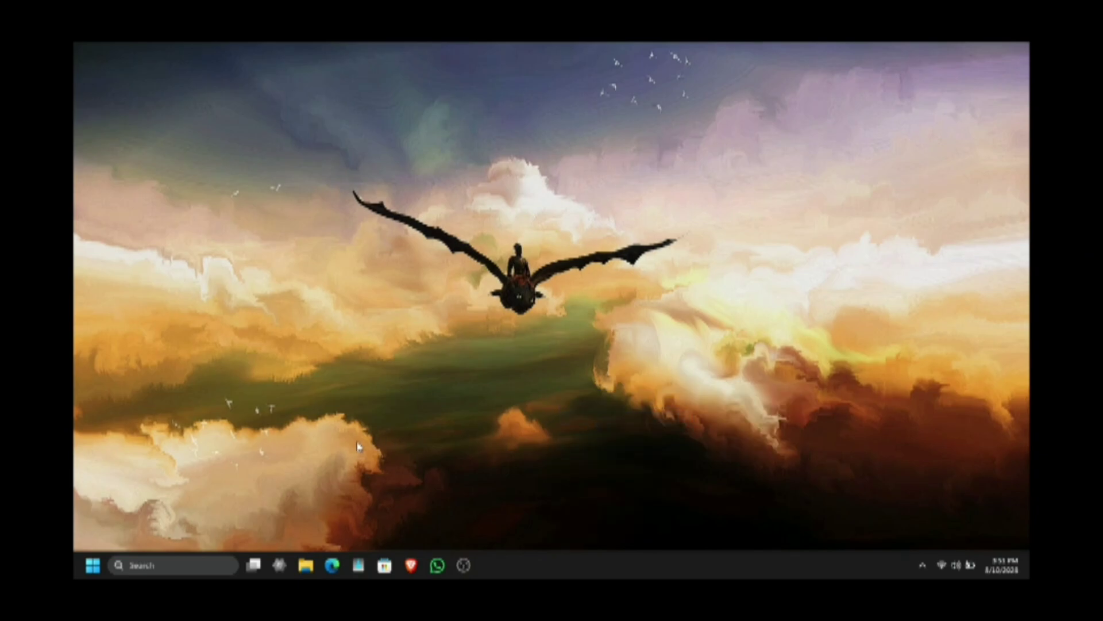